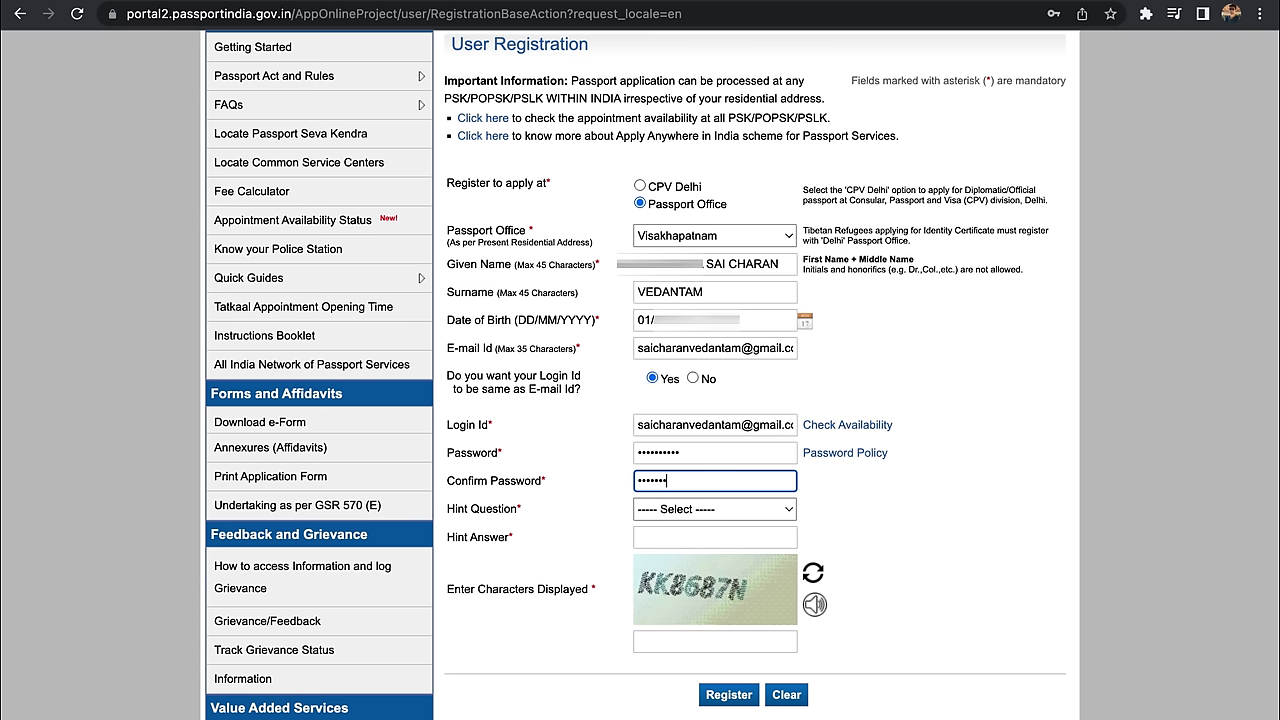
Step: Drop down the Hint Question list to see the available hint questions
{"action": "left_click", "coordinate": [667, 512]}
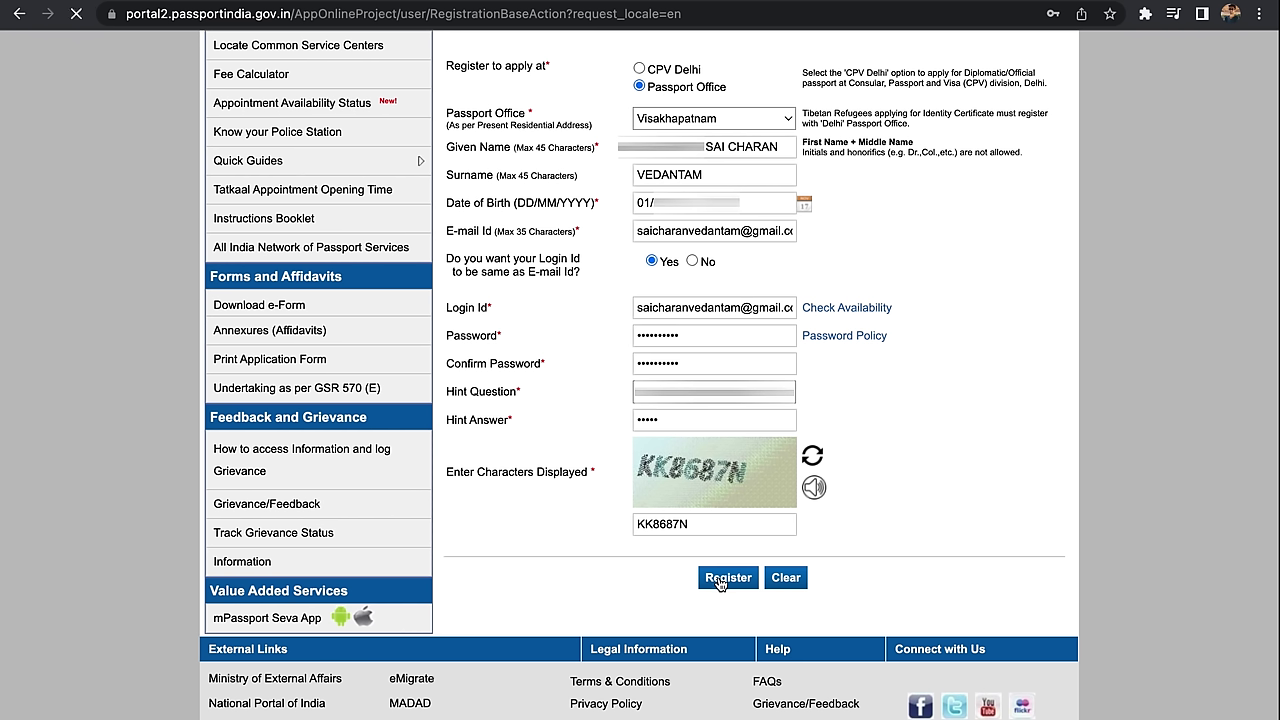
Step: Submit the registration, rescue the Registration Confirmation e-mail from Gmail Spam, and follow its activation link
{"action": "left_click", "coordinate": [722, 579]}
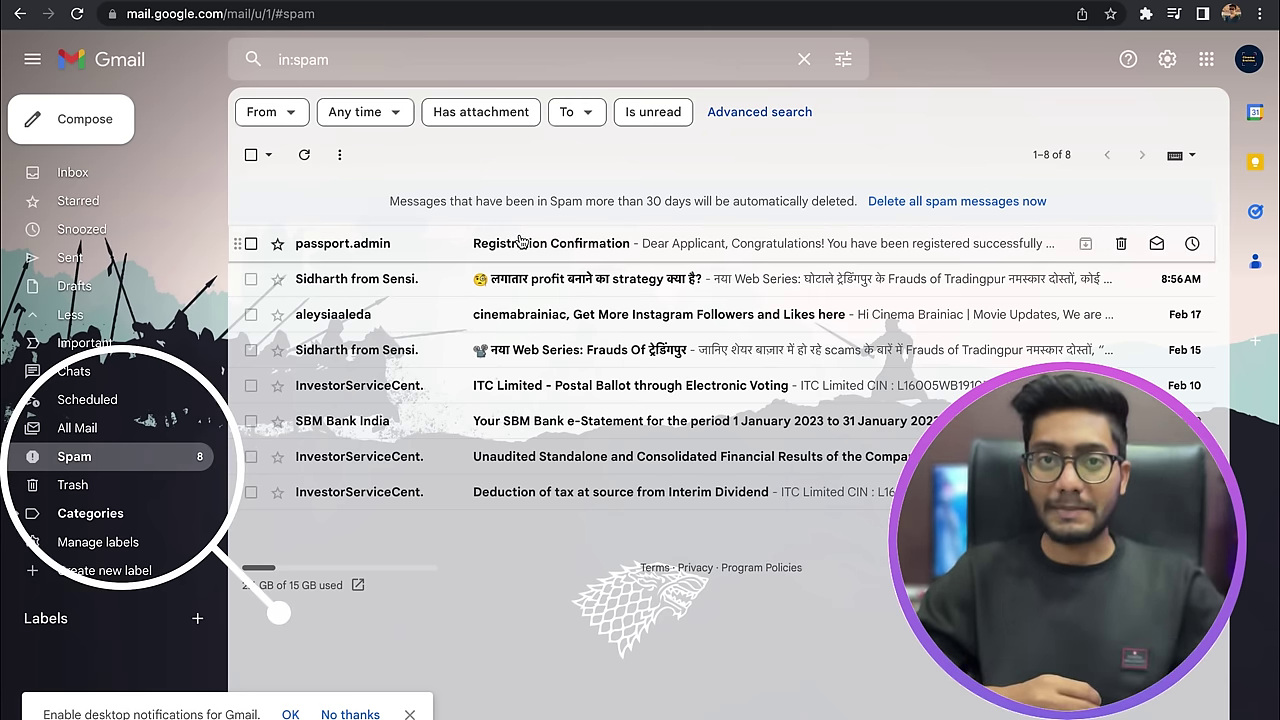
{"action": "left_click", "coordinate": [520, 243]}
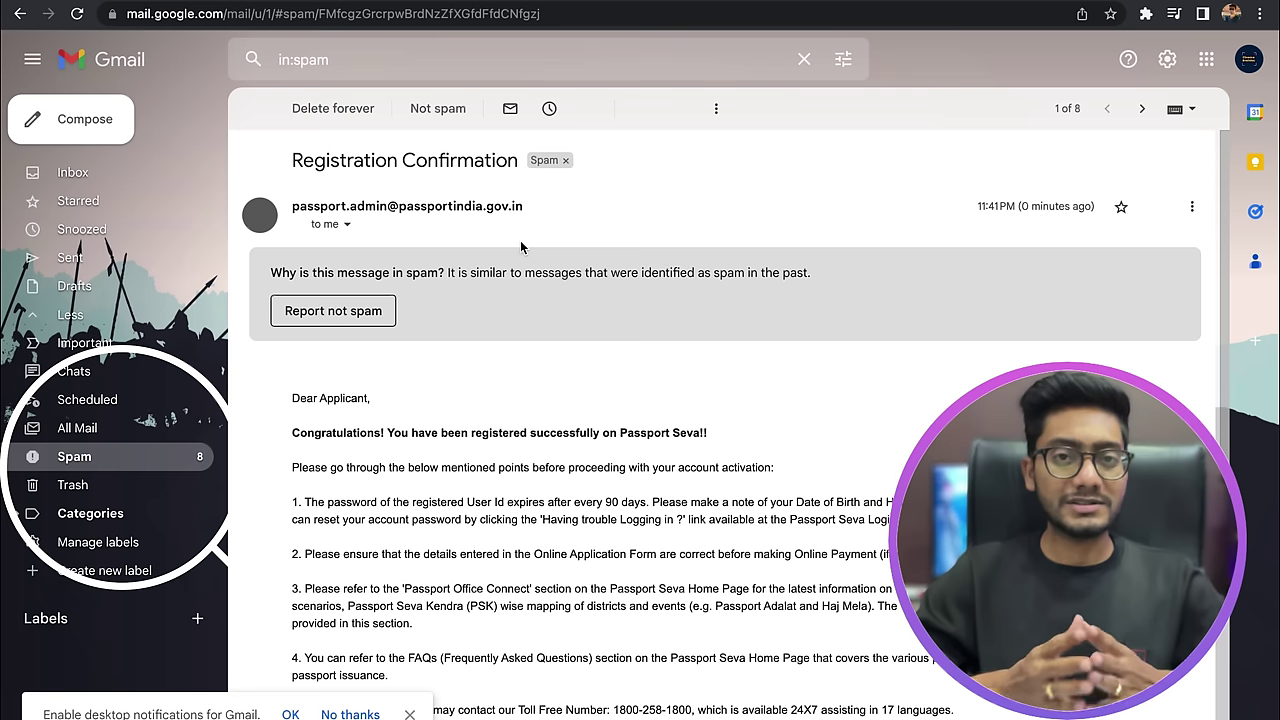
{"action": "left_click", "coordinate": [338, 311]}
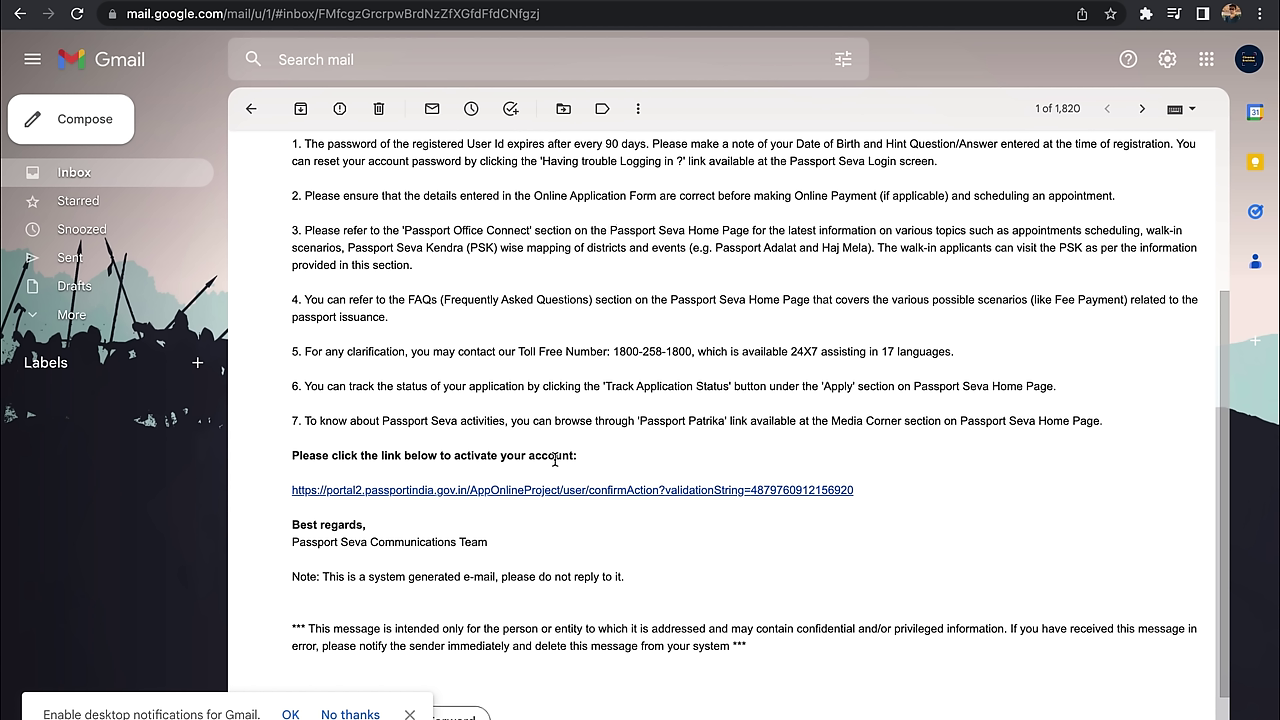
{"action": "left_click", "coordinate": [556, 492]}
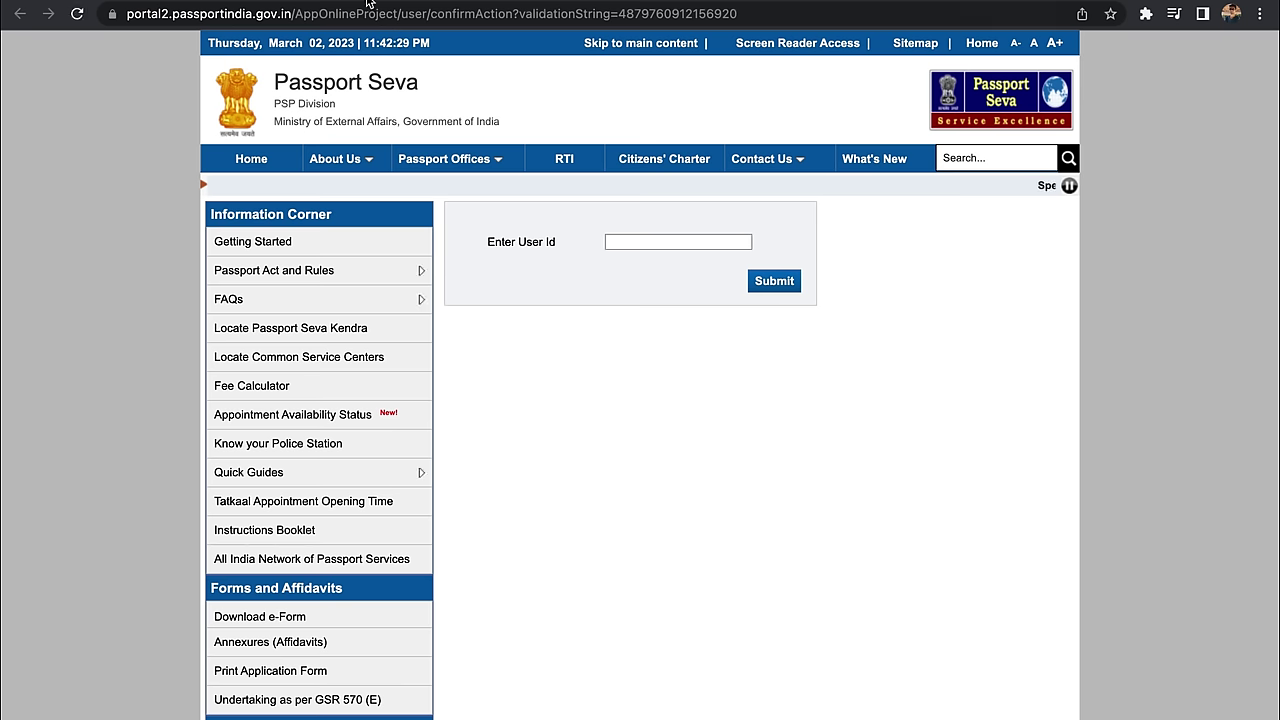
Step: Activate the account by pasting the registered e-mail as user ID, then go to Login
{"action": "key", "text": "super+v"}
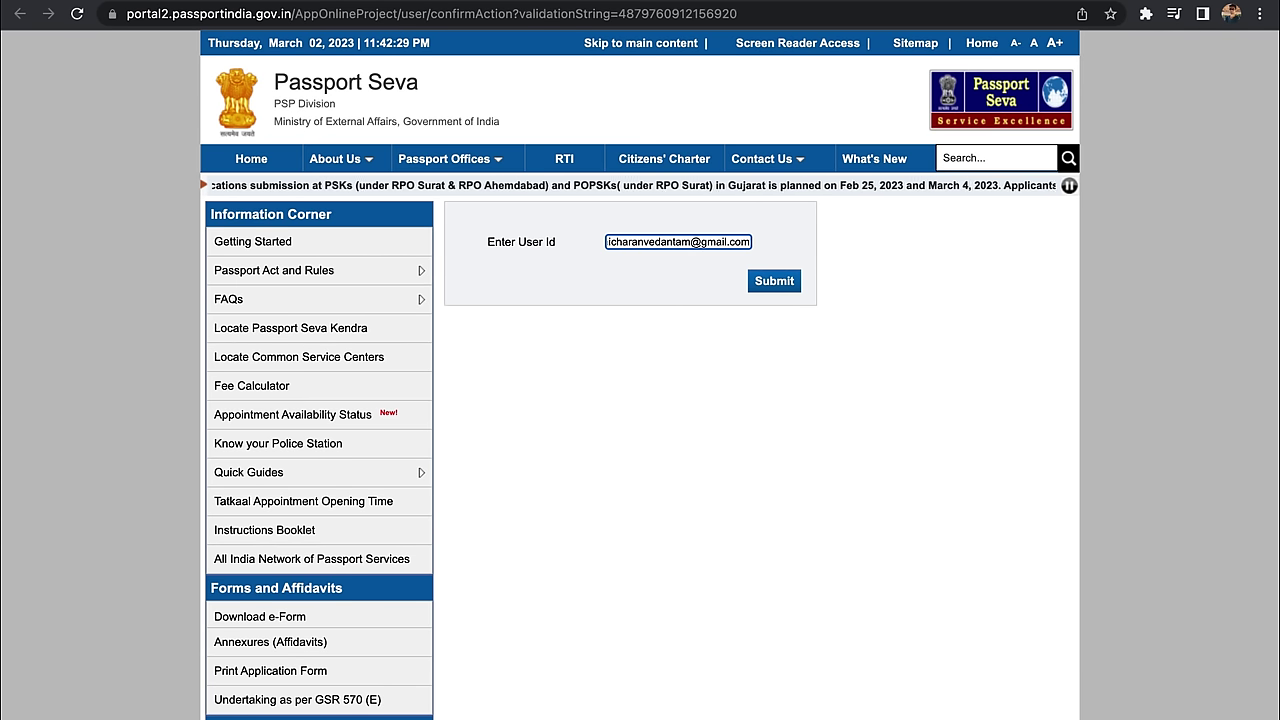
{"action": "left_click", "coordinate": [768, 286]}
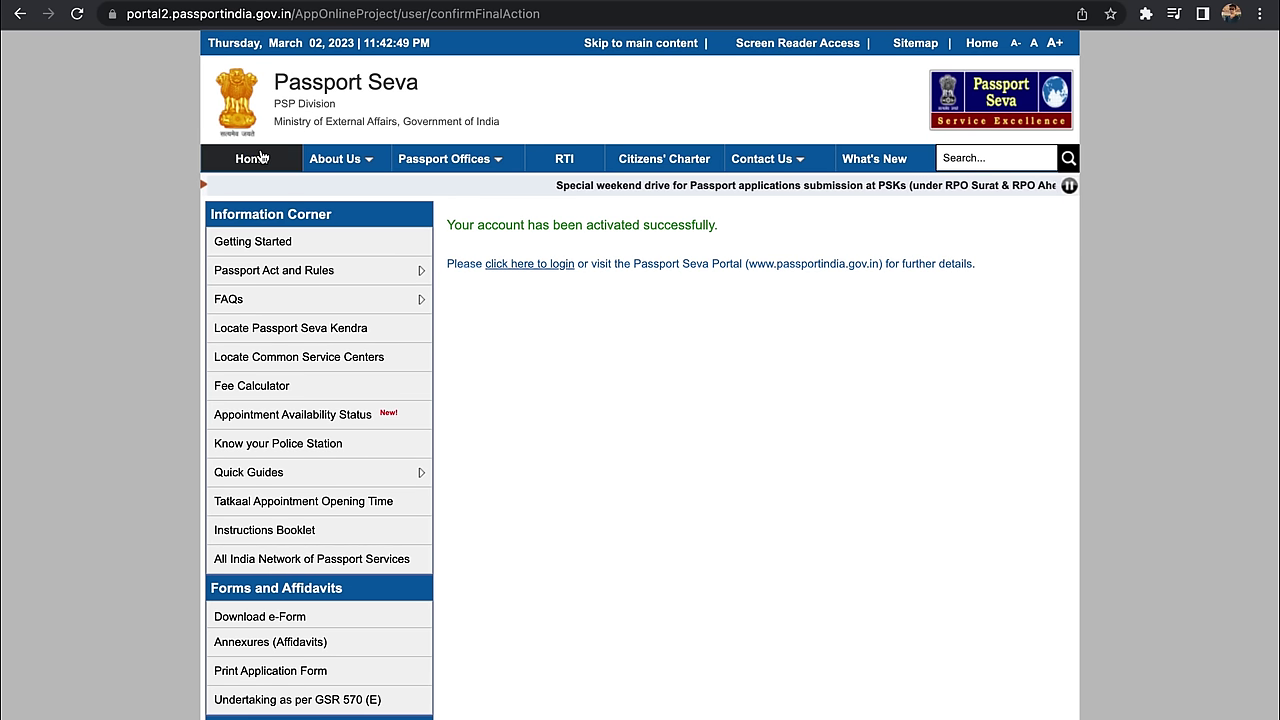
{"action": "left_click", "coordinate": [505, 264]}
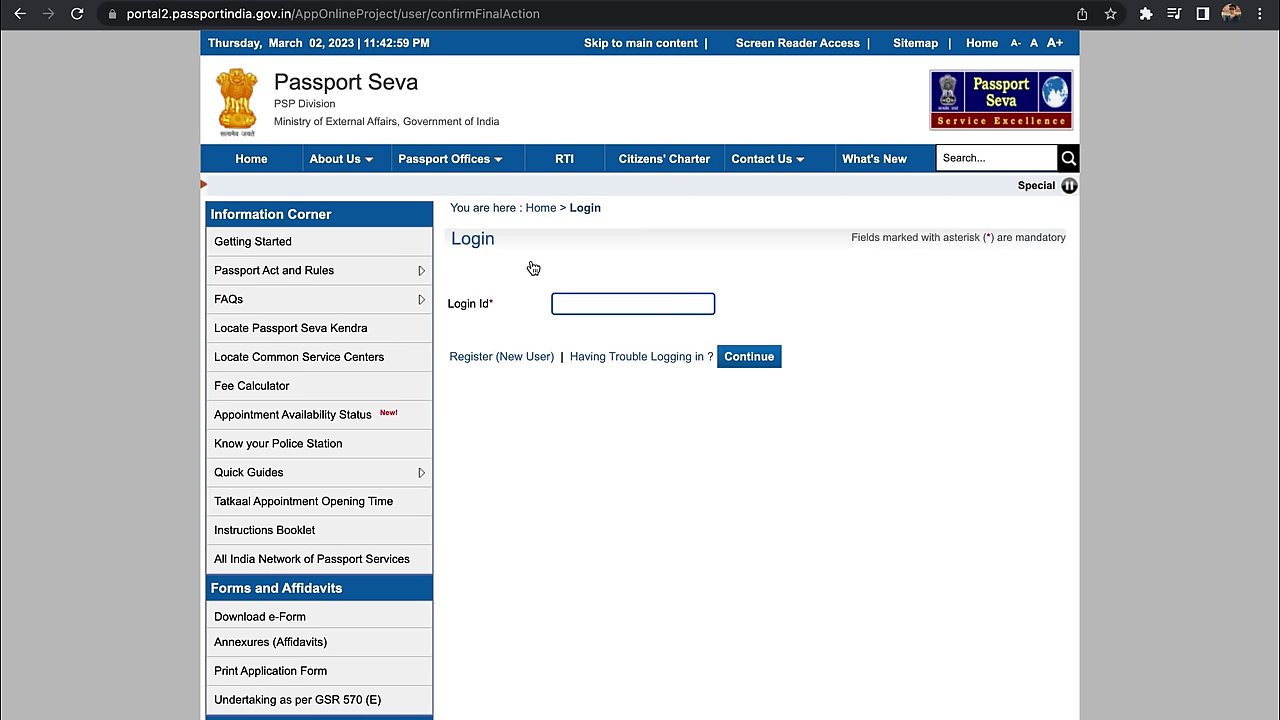
Step: Log in with the saved e-mail, account password and captcha, then choose Apply for Fresh Passport
{"action": "left_click", "coordinate": [587, 301]}
{"action": "left_click", "coordinate": [657, 338]}
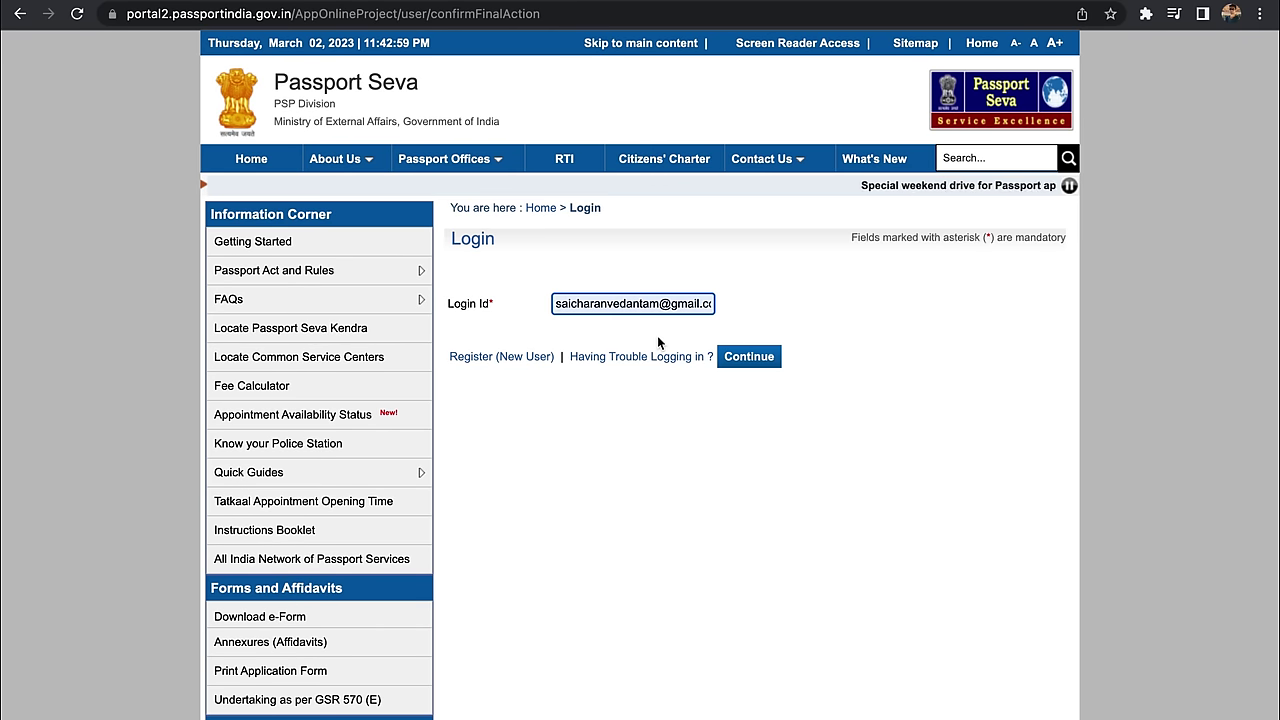
{"action": "left_click", "coordinate": [749, 357]}
{"action": "type", "text": "•••"}
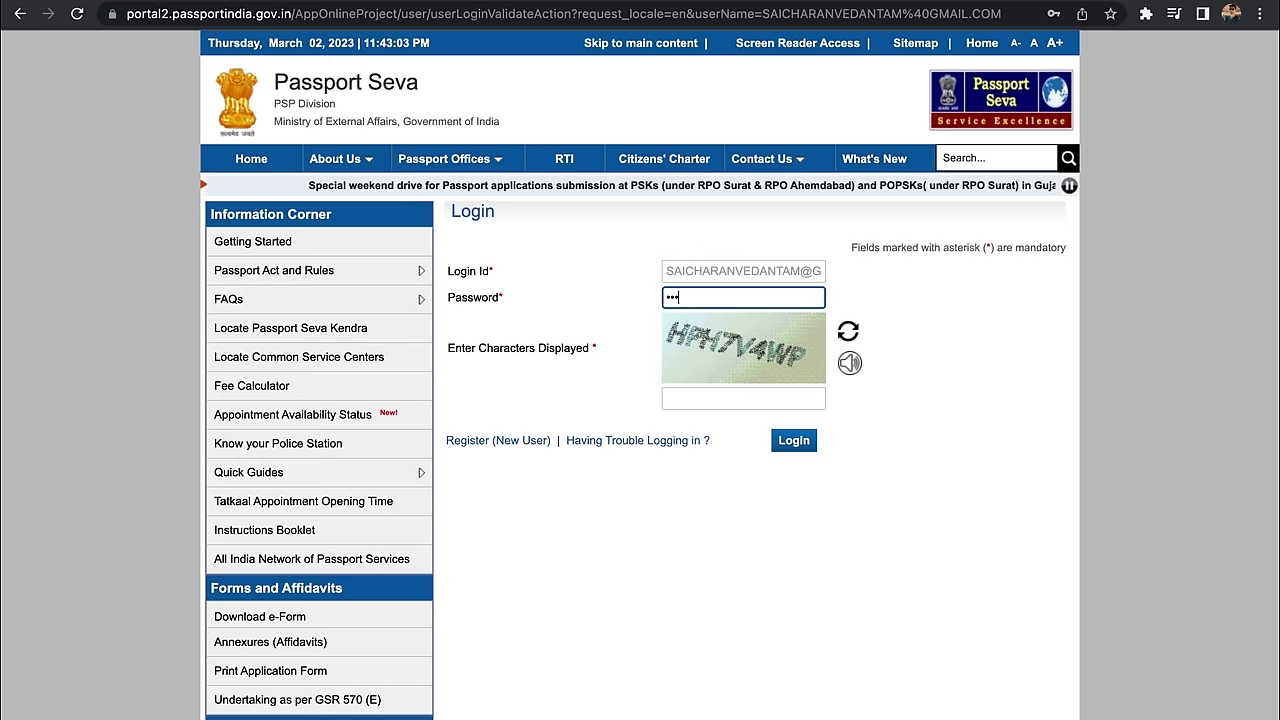
{"action": "type", "text": "•••••••"}
{"action": "left_click", "coordinate": [743, 398]}
{"action": "type", "text": "HP"}
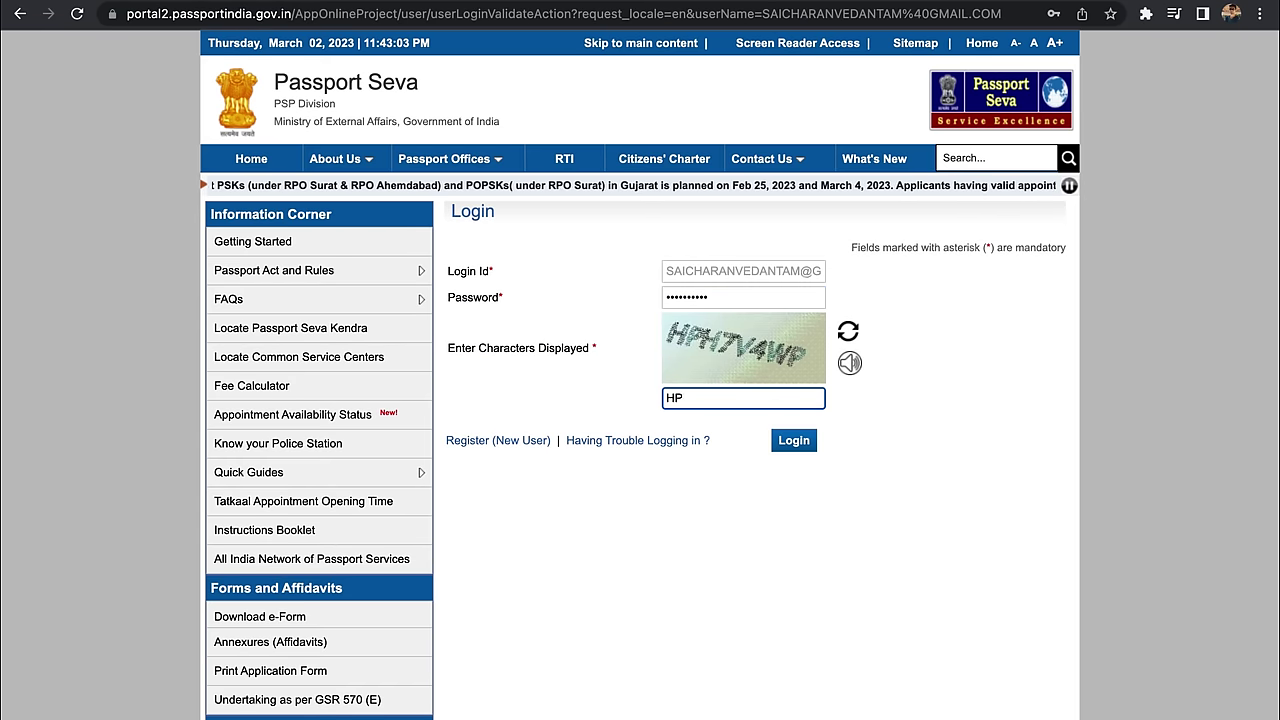
{"action": "type", "text": "H7V4WP"}
{"action": "left_click", "coordinate": [795, 442]}
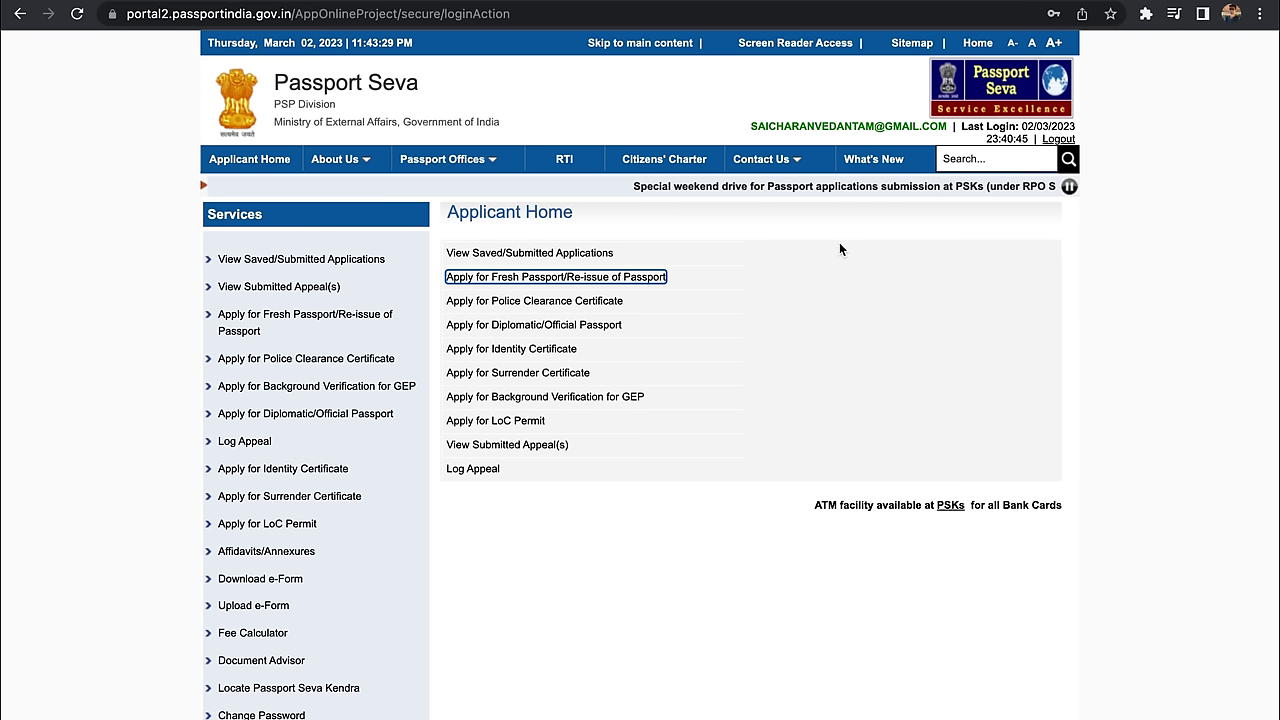
{"action": "left_click", "coordinate": [497, 280]}
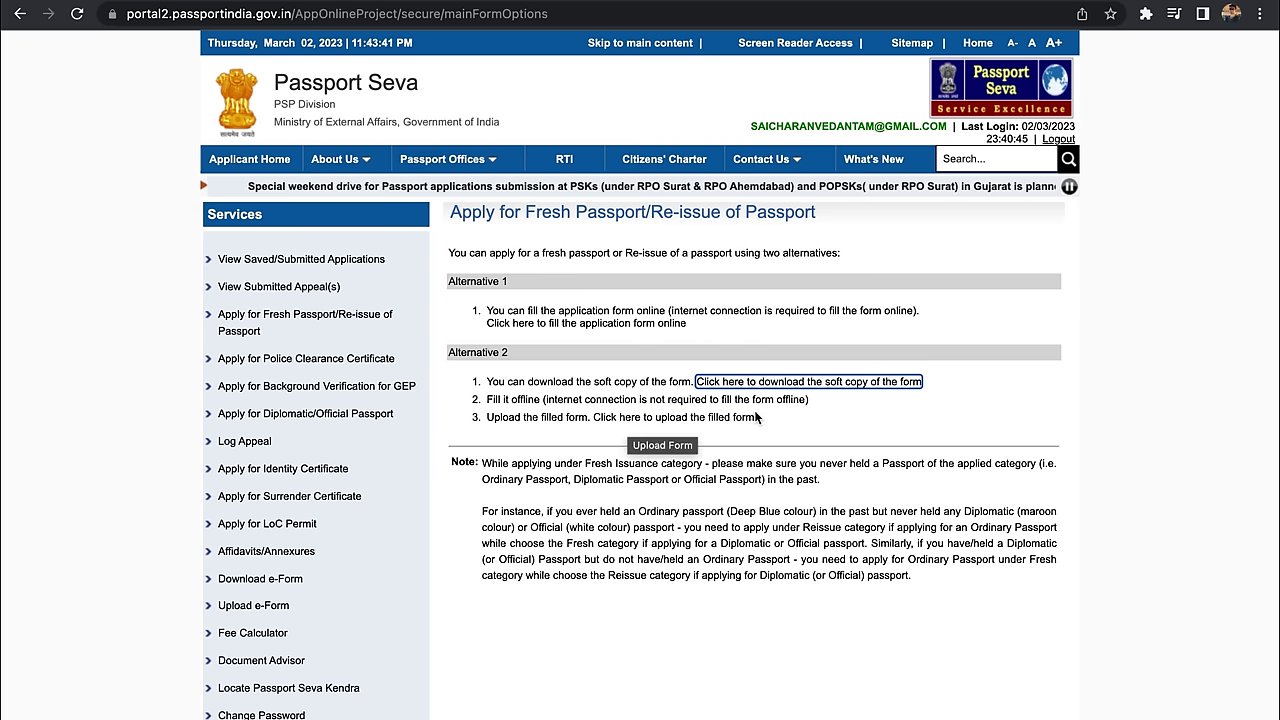
Step: Fill the application online for Andhra Pradesh, East Godavari district, selecting Fresh Passport
{"action": "left_click", "coordinate": [563, 325]}
{"action": "left_click", "coordinate": [795, 408]}
{"action": "left_click", "coordinate": [802, 448]}
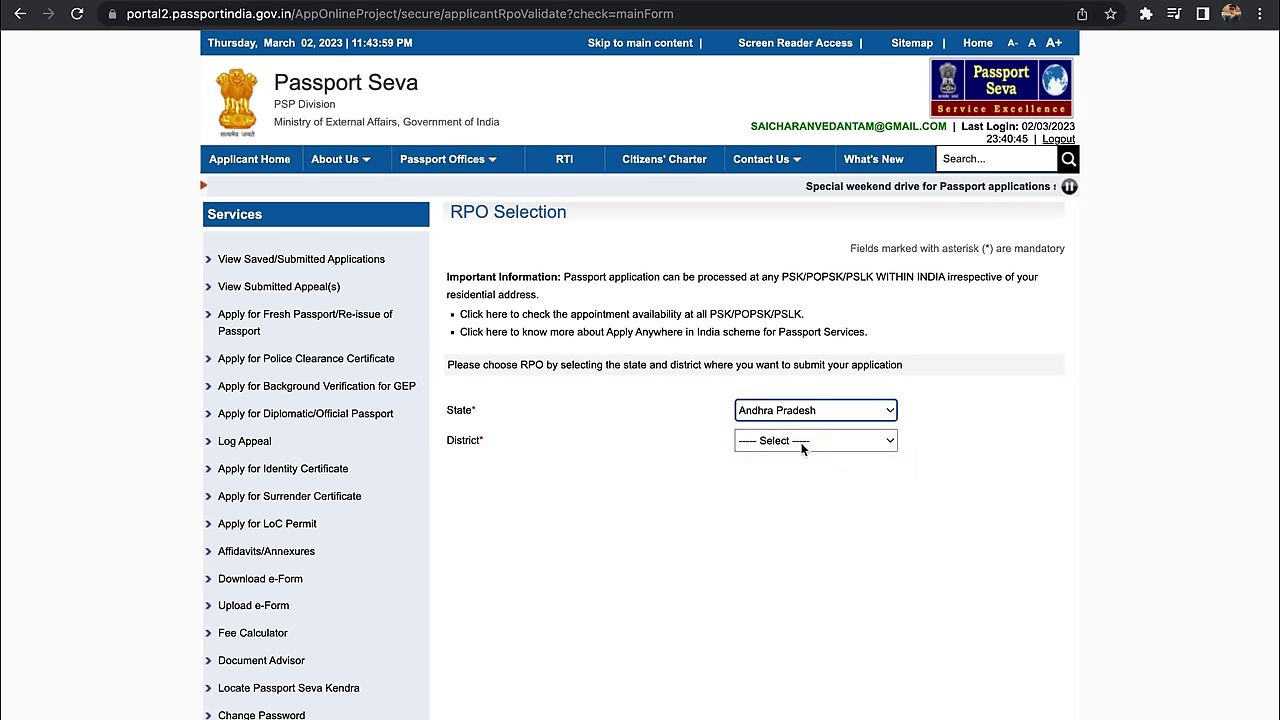
{"action": "left_click", "coordinate": [802, 442]}
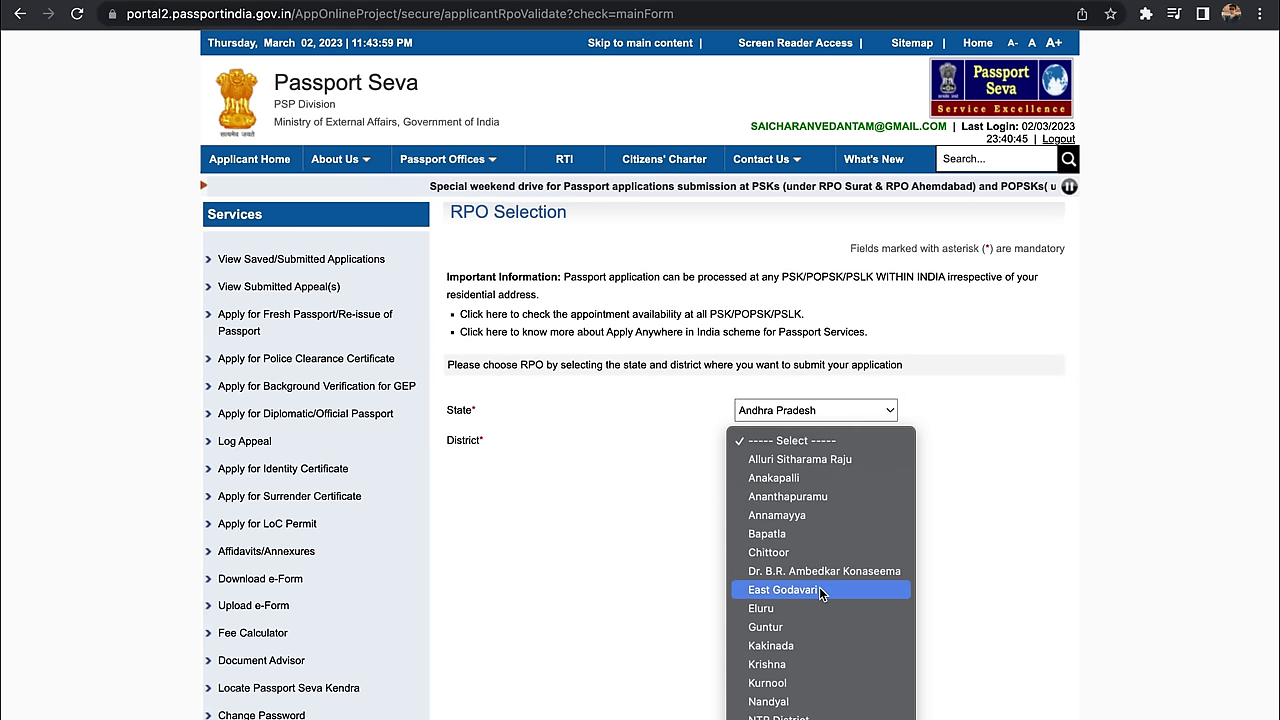
{"action": "left_click", "coordinate": [819, 589]}
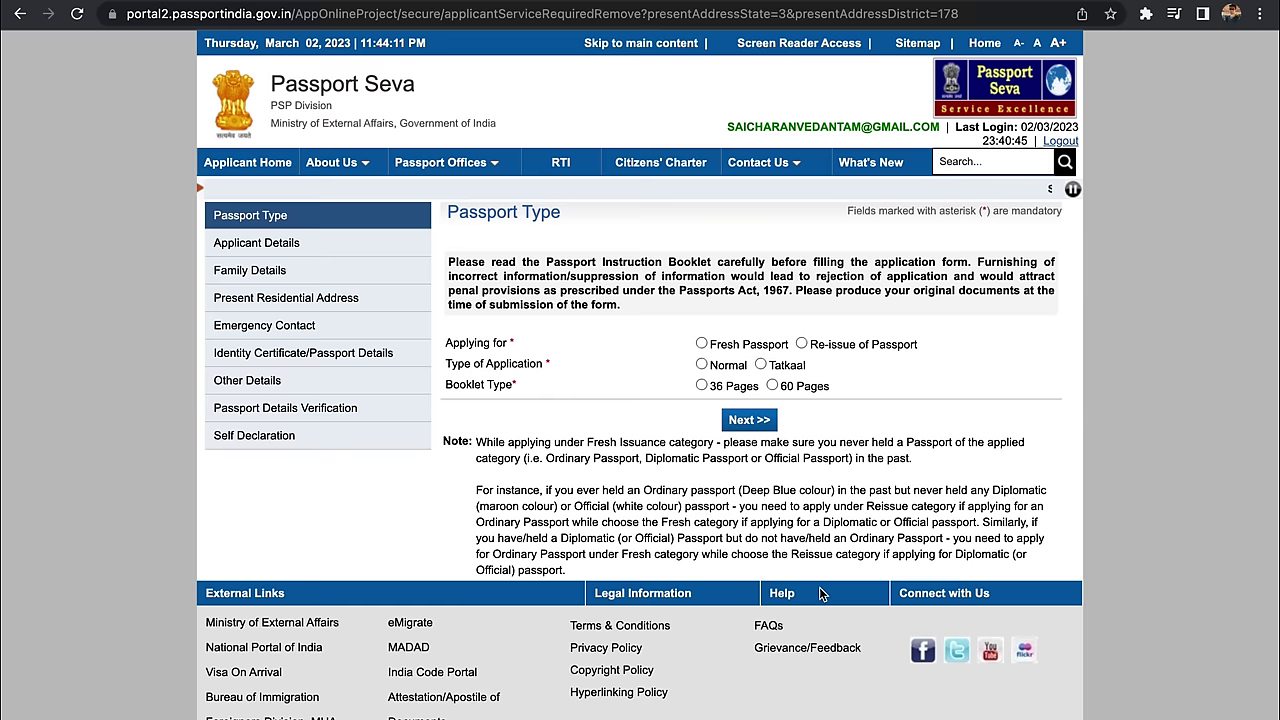
{"action": "left_click", "coordinate": [723, 344]}
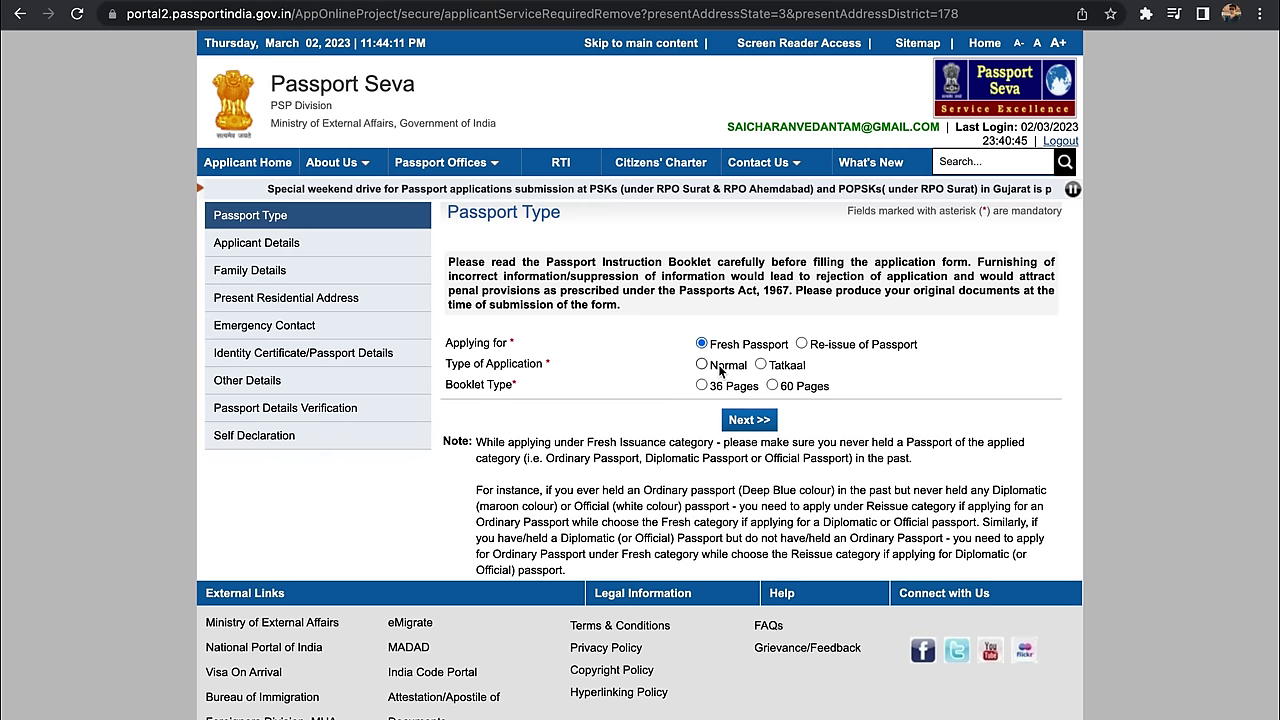
Step: Submit a Normal, 36-page fresh passport type and autofill the applicant's surname
{"action": "left_click", "coordinate": [720, 368]}
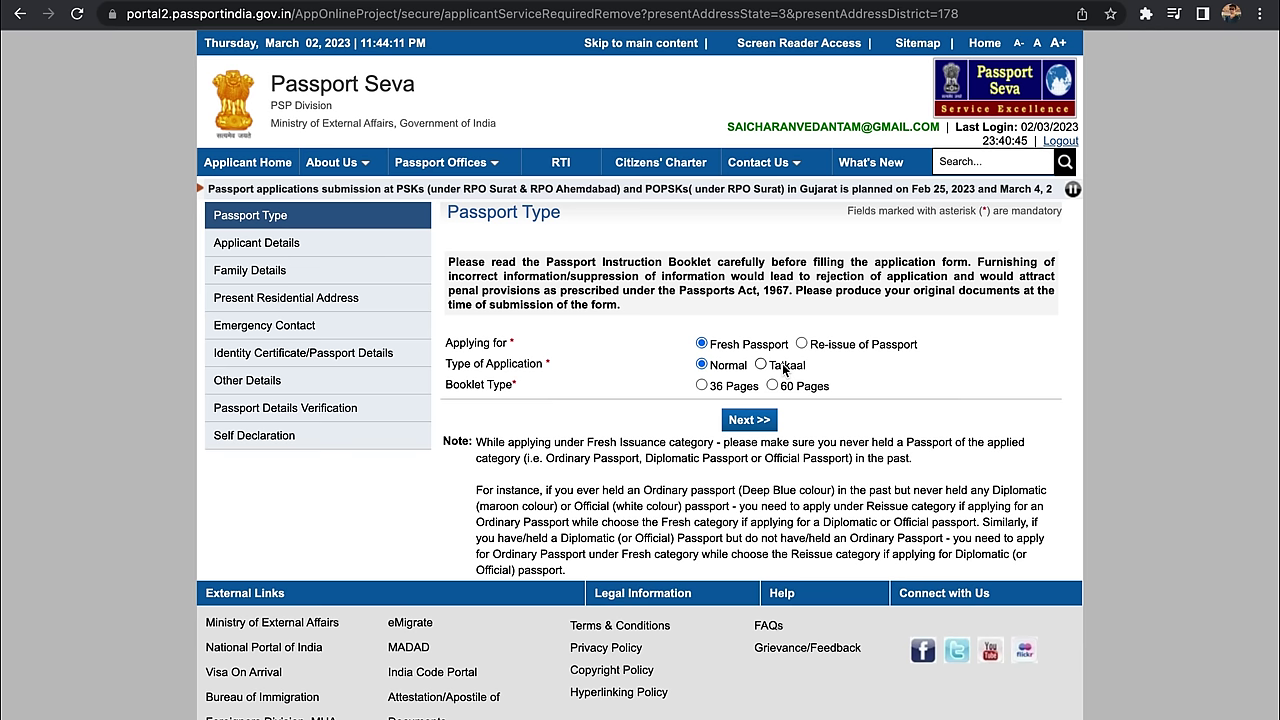
{"action": "left_click", "coordinate": [702, 386]}
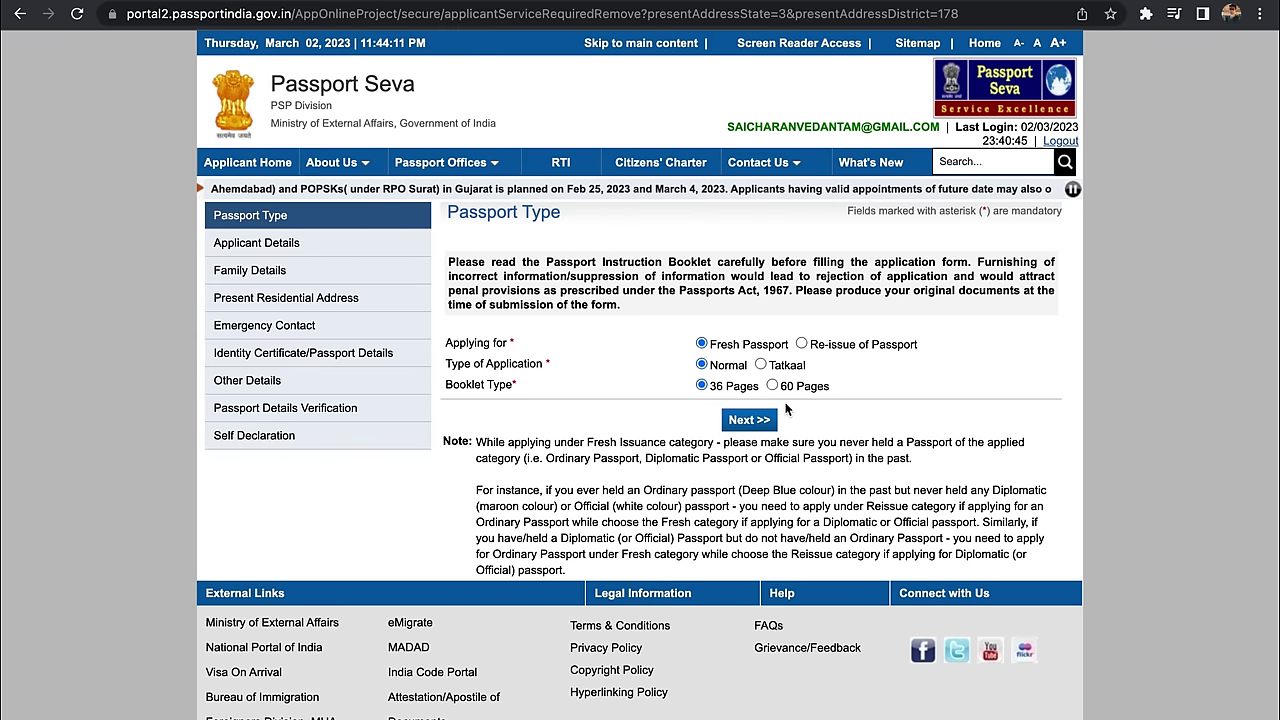
{"action": "left_click", "coordinate": [745, 422]}
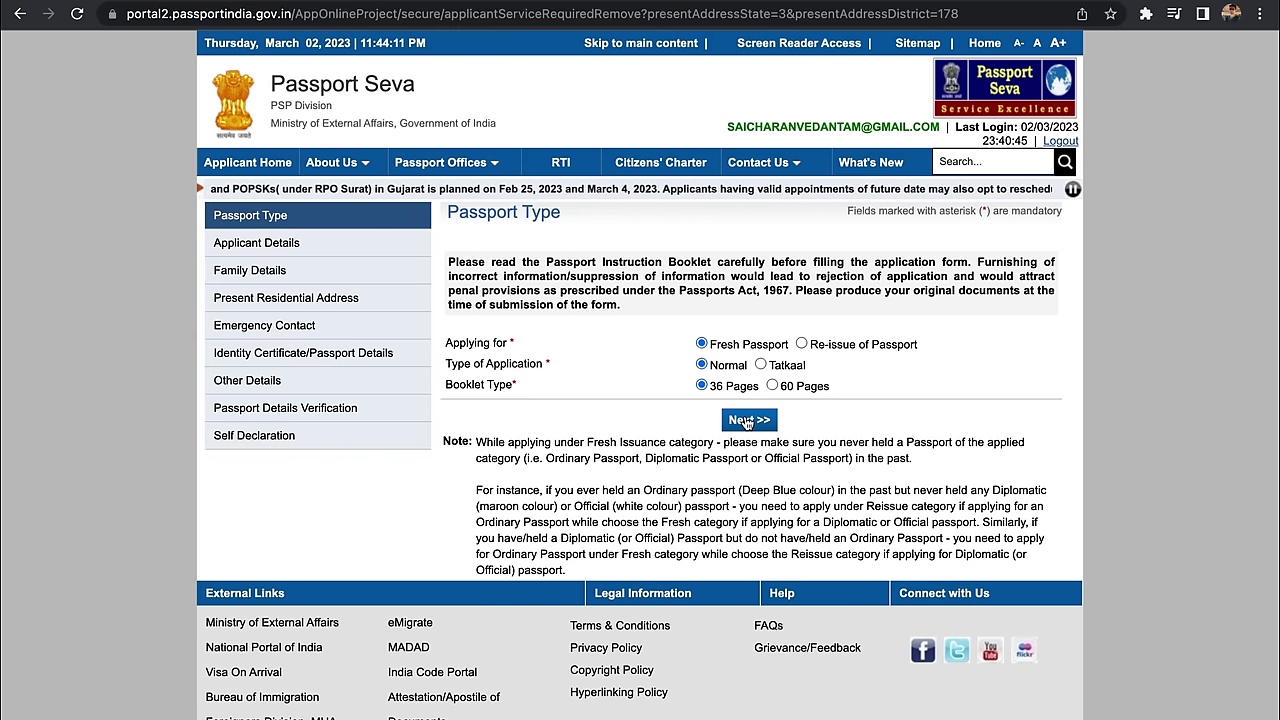
{"action": "left_click", "coordinate": [823, 337]}
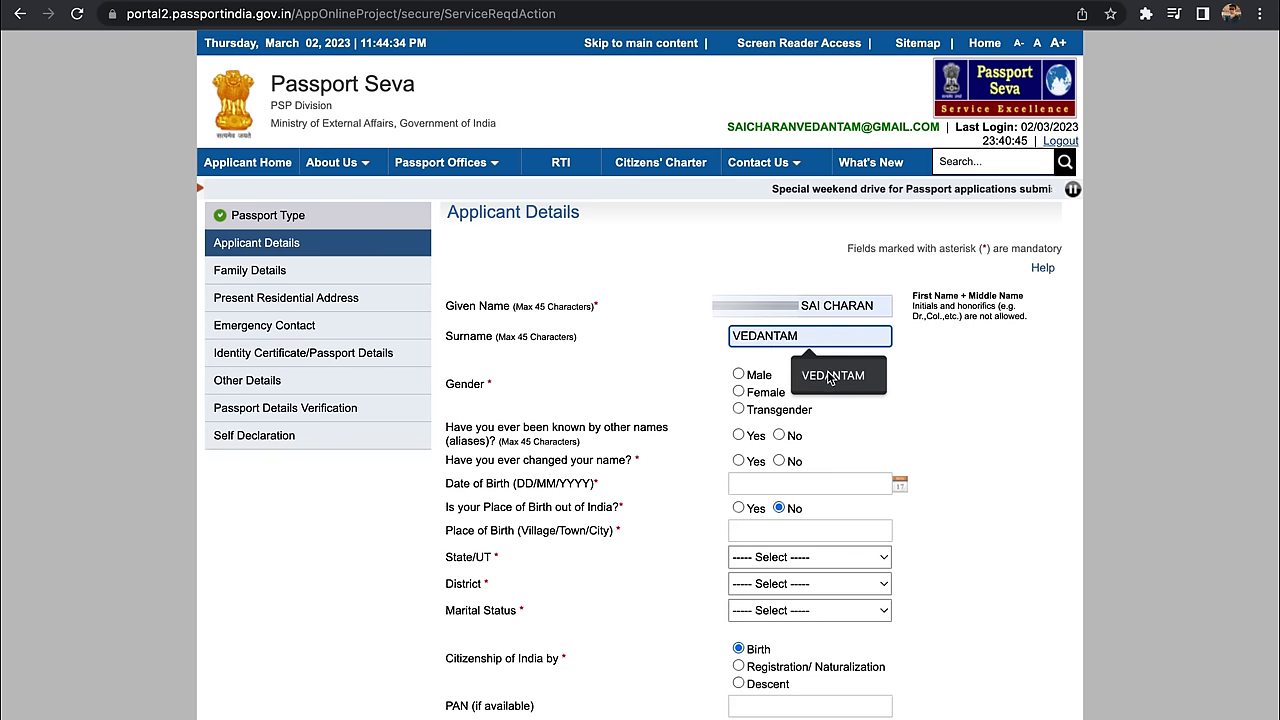
{"action": "left_click", "coordinate": [827, 371]}
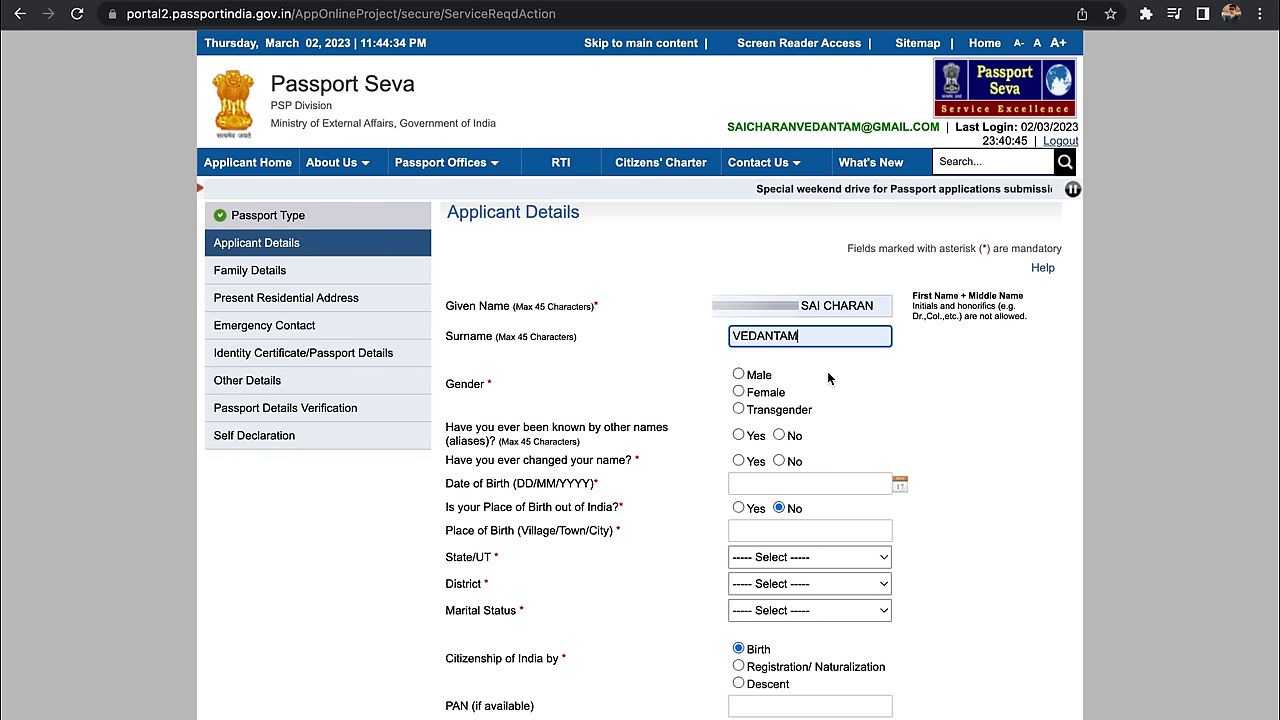
Step: Set gender to Male and enter the date of birth and place of birth
{"action": "left_click", "coordinate": [752, 376]}
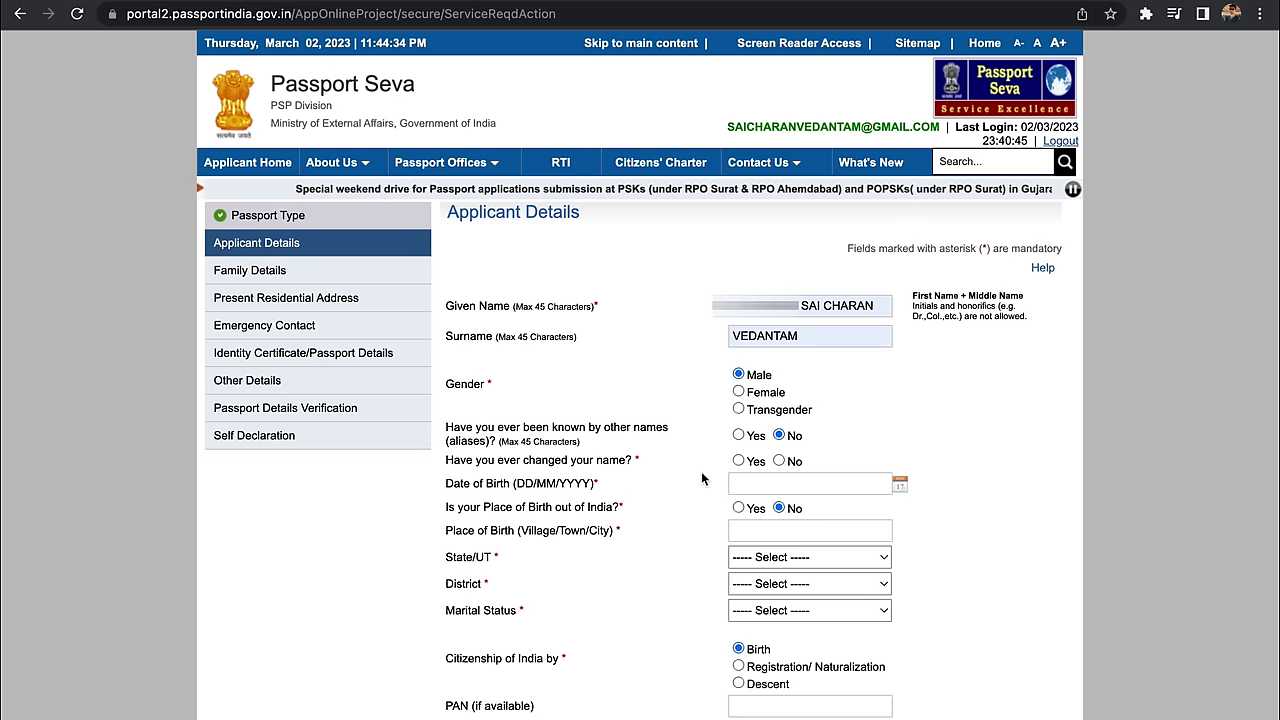
{"action": "left_click", "coordinate": [846, 488]}
{"action": "type", "text": "01/"}
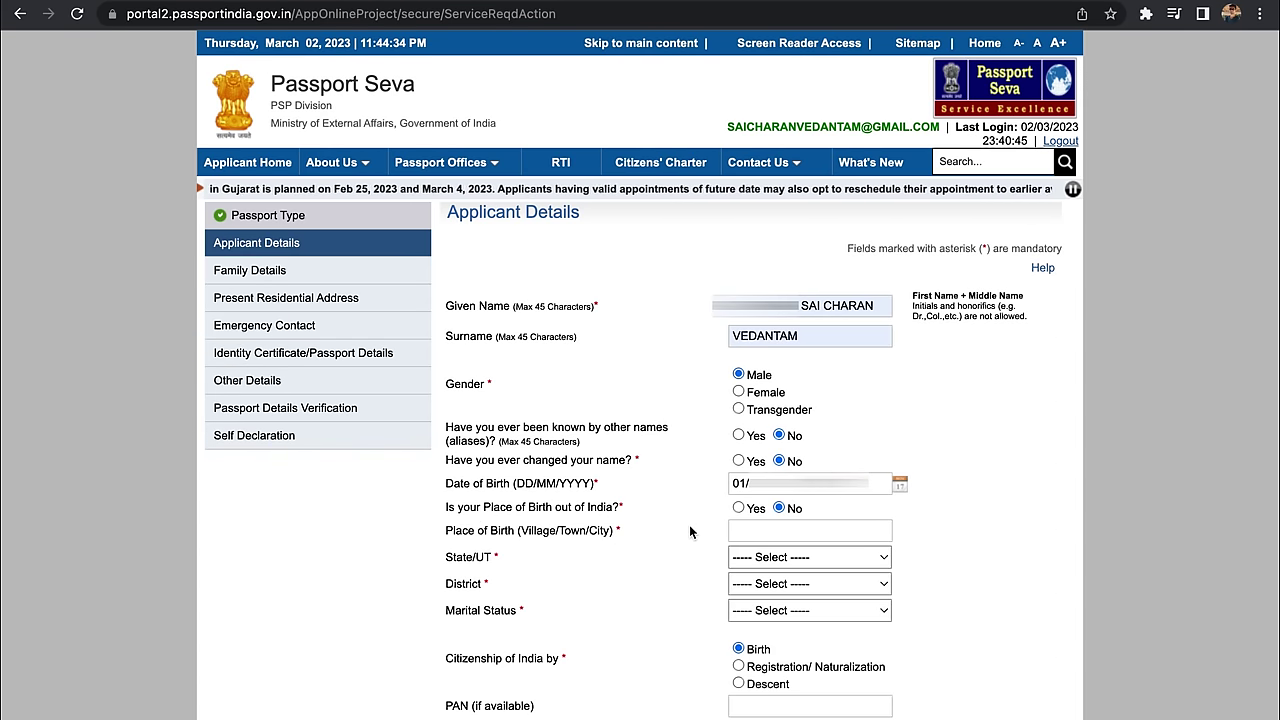
{"action": "left_click", "coordinate": [735, 531]}
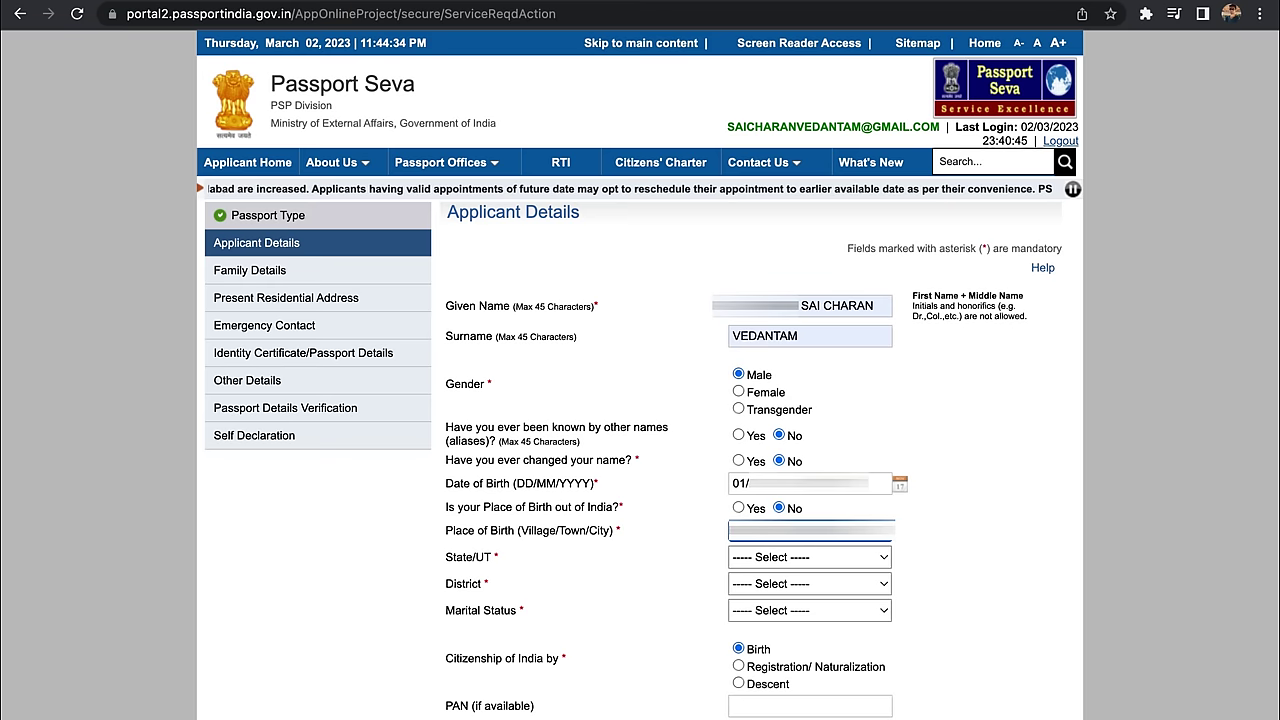
Step: Choose state Andhra Pradesh, district East Godavari, and marital status Single
{"action": "left_click", "coordinate": [766, 553]}
{"action": "left_click", "coordinate": [779, 595]}
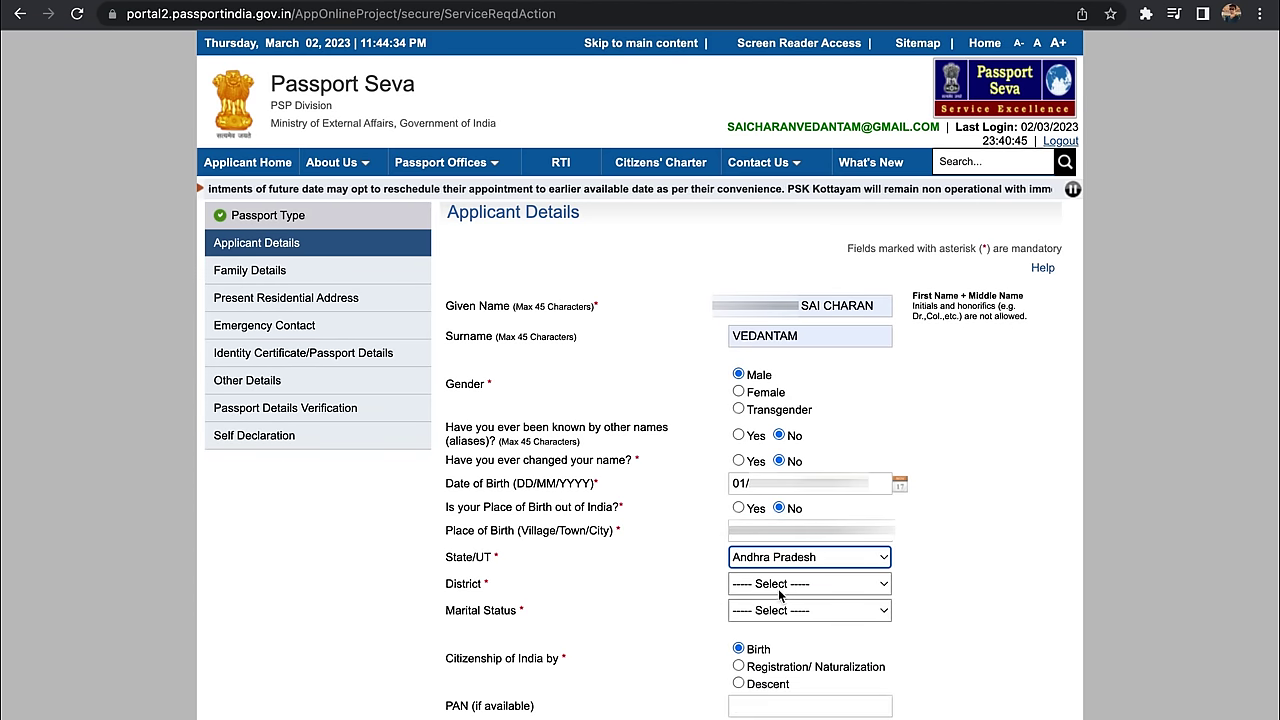
{"action": "left_click", "coordinate": [780, 595]}
{"action": "scroll", "coordinate": [790, 650], "scroll_direction": "down", "scroll_amount": 3}
{"action": "left_click", "coordinate": [790, 646]}
{"action": "left_click", "coordinate": [789, 612]}
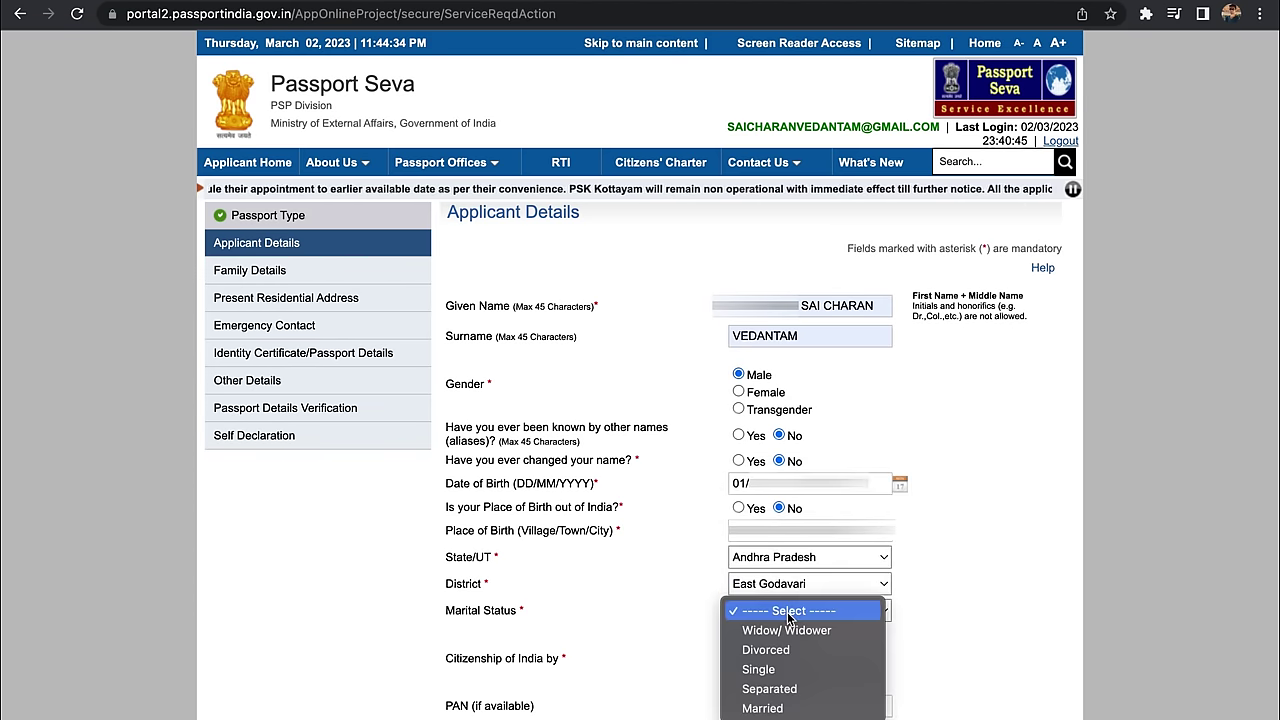
{"action": "left_click", "coordinate": [783, 669]}
{"action": "scroll", "coordinate": [757, 530], "scroll_direction": "down", "scroll_amount": 3}
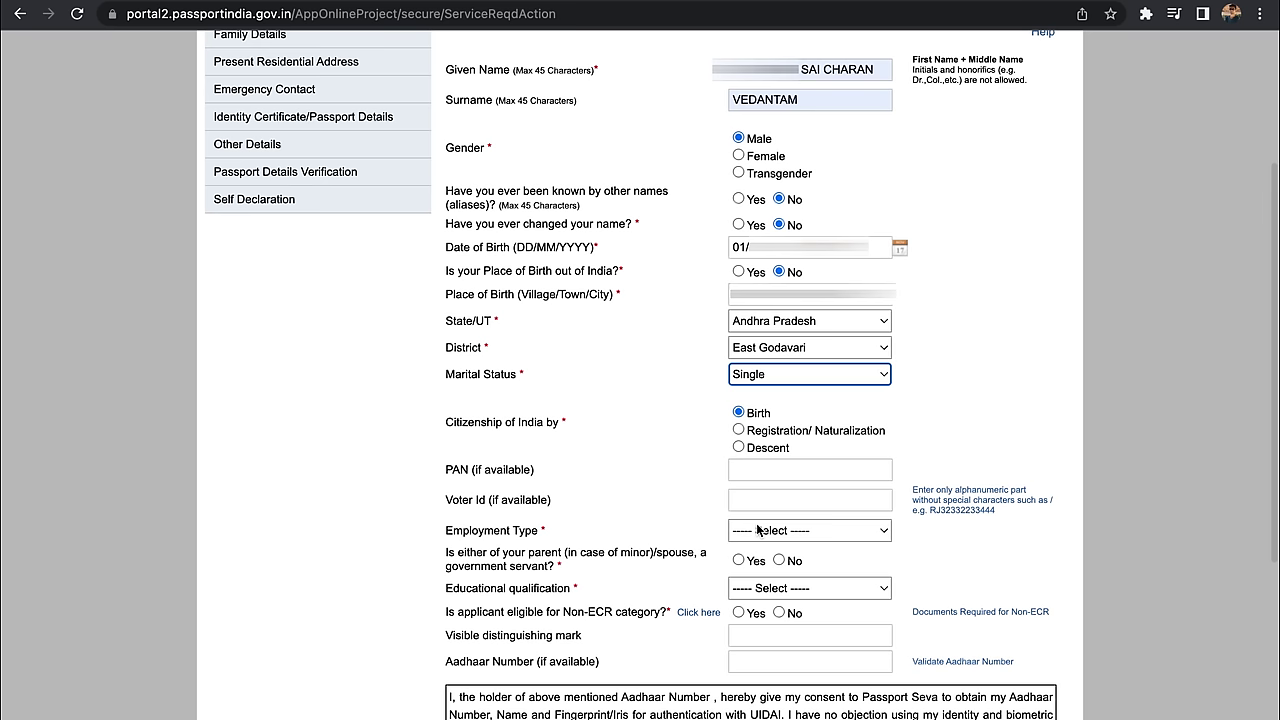
Step: Set employment type to Private and answer Yes for parent/spouse government servant
{"action": "left_click", "coordinate": [758, 531]}
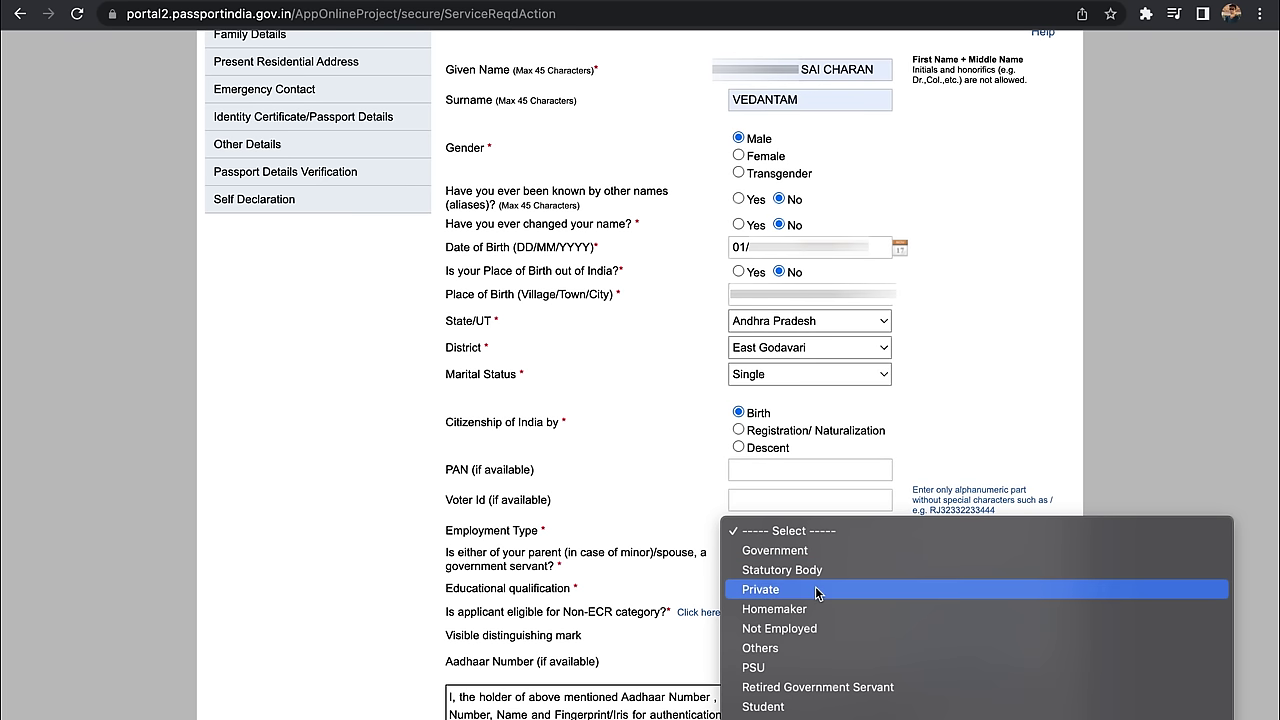
{"action": "scroll", "coordinate": [815, 592], "scroll_direction": "down", "scroll_amount": 1}
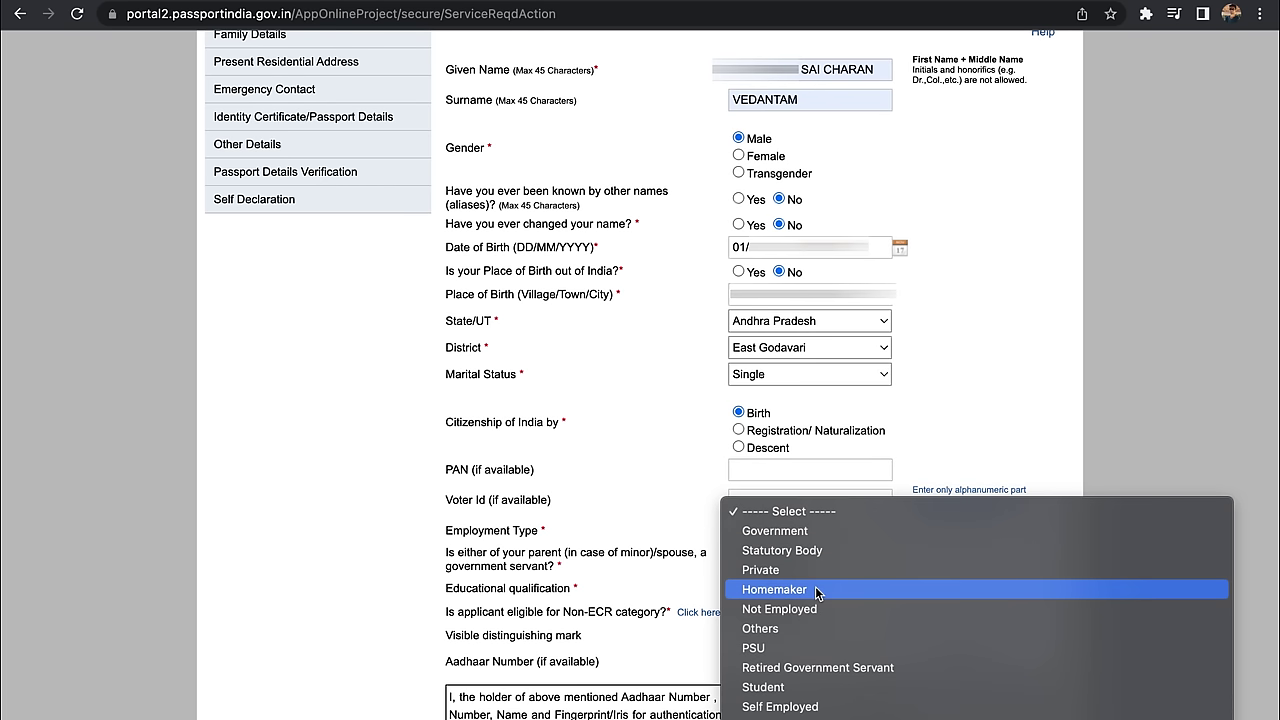
{"action": "left_click", "coordinate": [815, 562]}
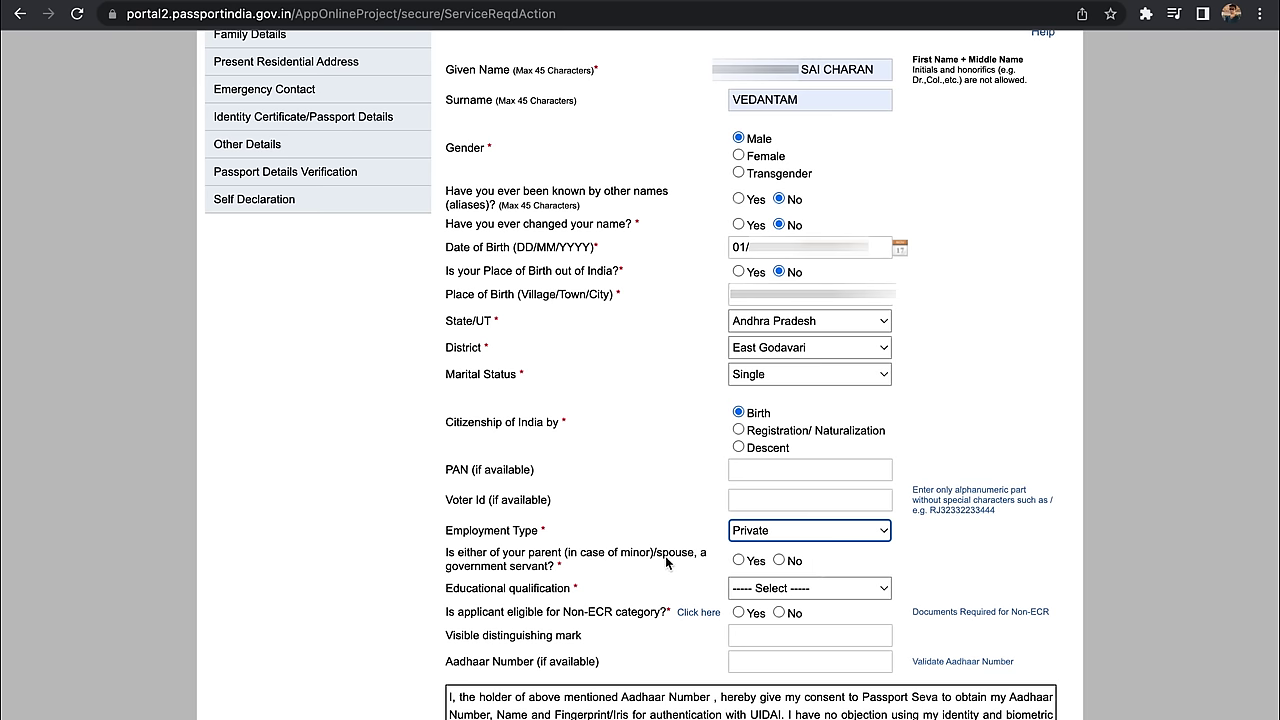
{"action": "left_click", "coordinate": [740, 561]}
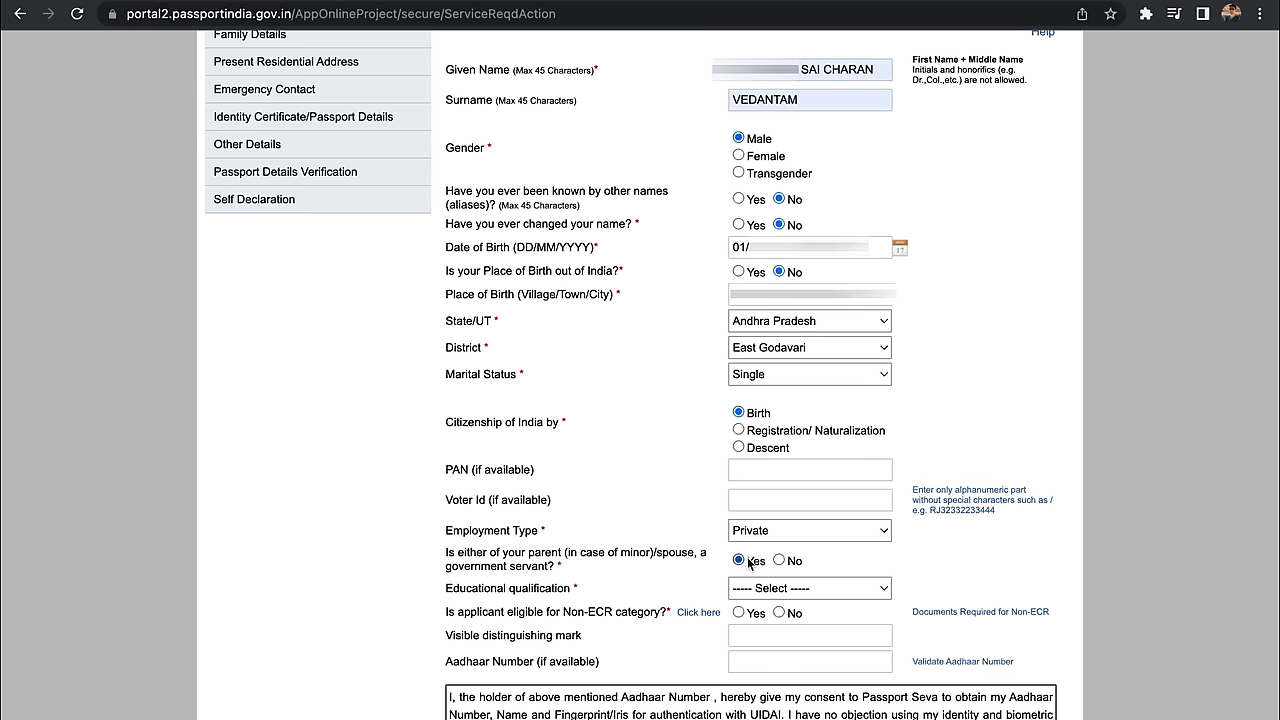
Step: Choose Graduate And Above education and enter the distinguishing mark 'A MOLE EOW'
{"action": "scroll", "coordinate": [748, 563], "scroll_direction": "down", "scroll_amount": 2}
{"action": "left_click", "coordinate": [770, 526]}
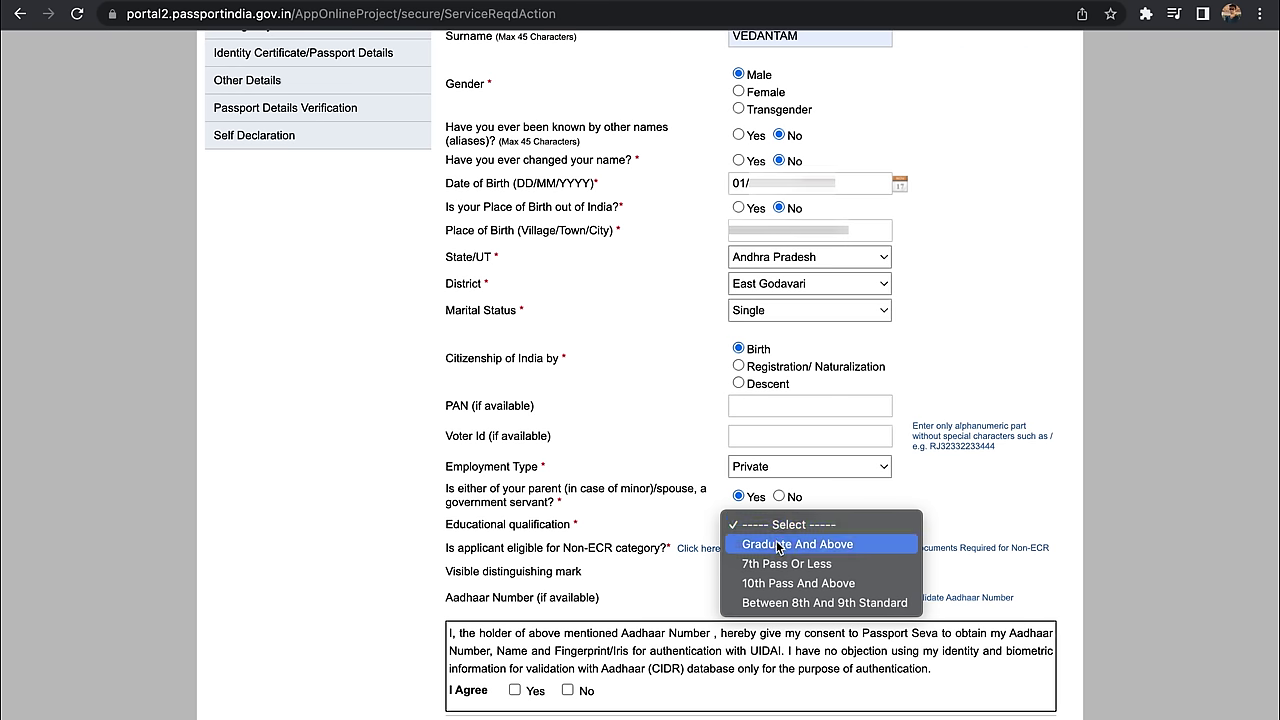
{"action": "left_click", "coordinate": [778, 546]}
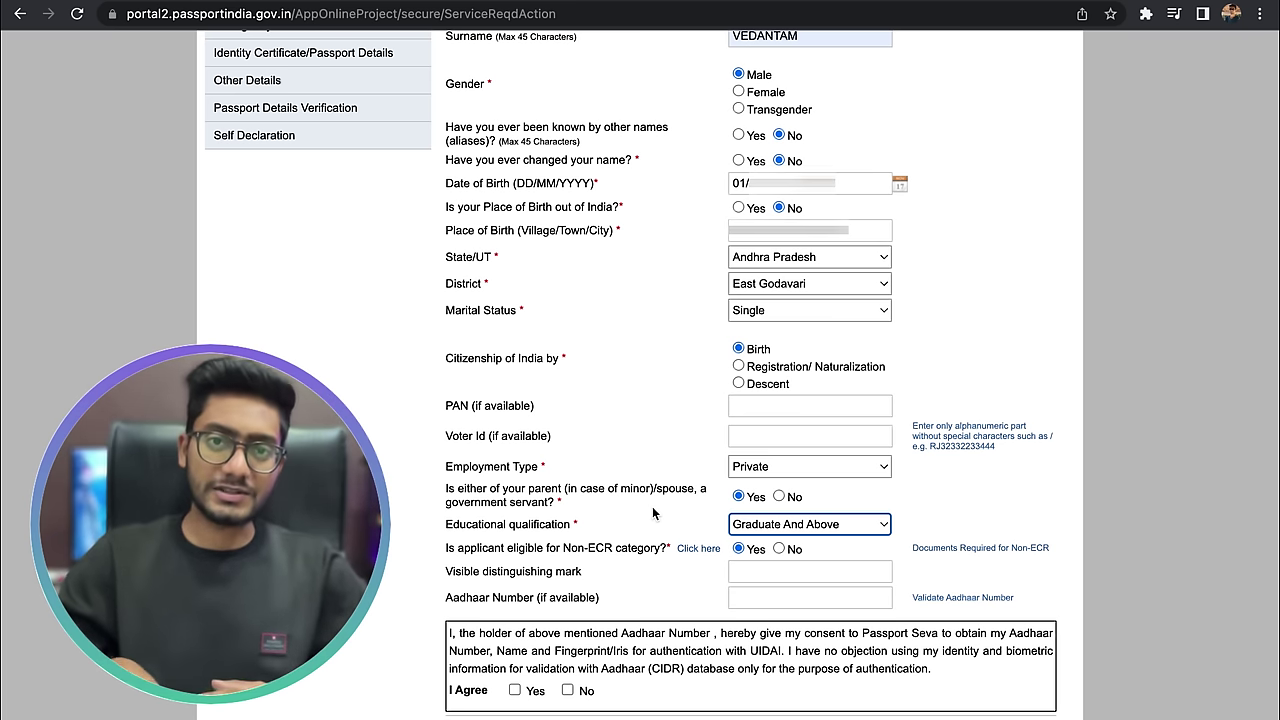
{"action": "left_click", "coordinate": [810, 571]}
{"action": "type", "text": "A MOLE E"}
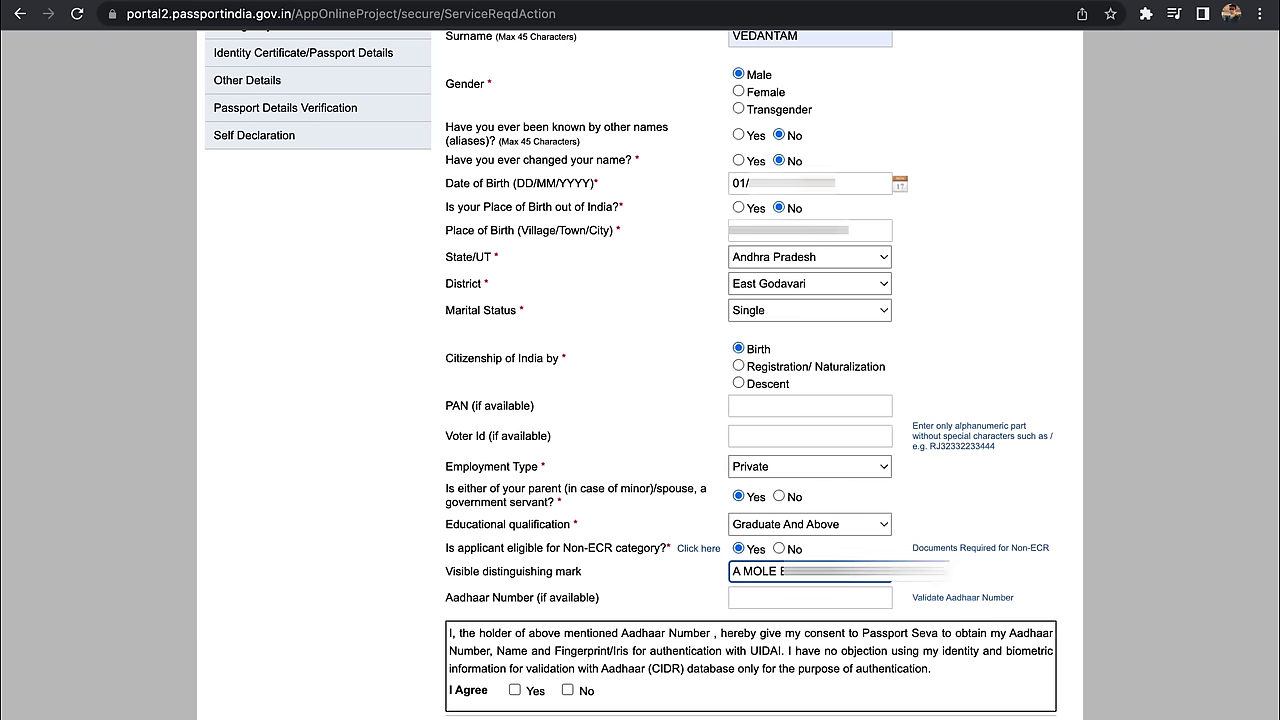
{"action": "type", "text": "OW"}
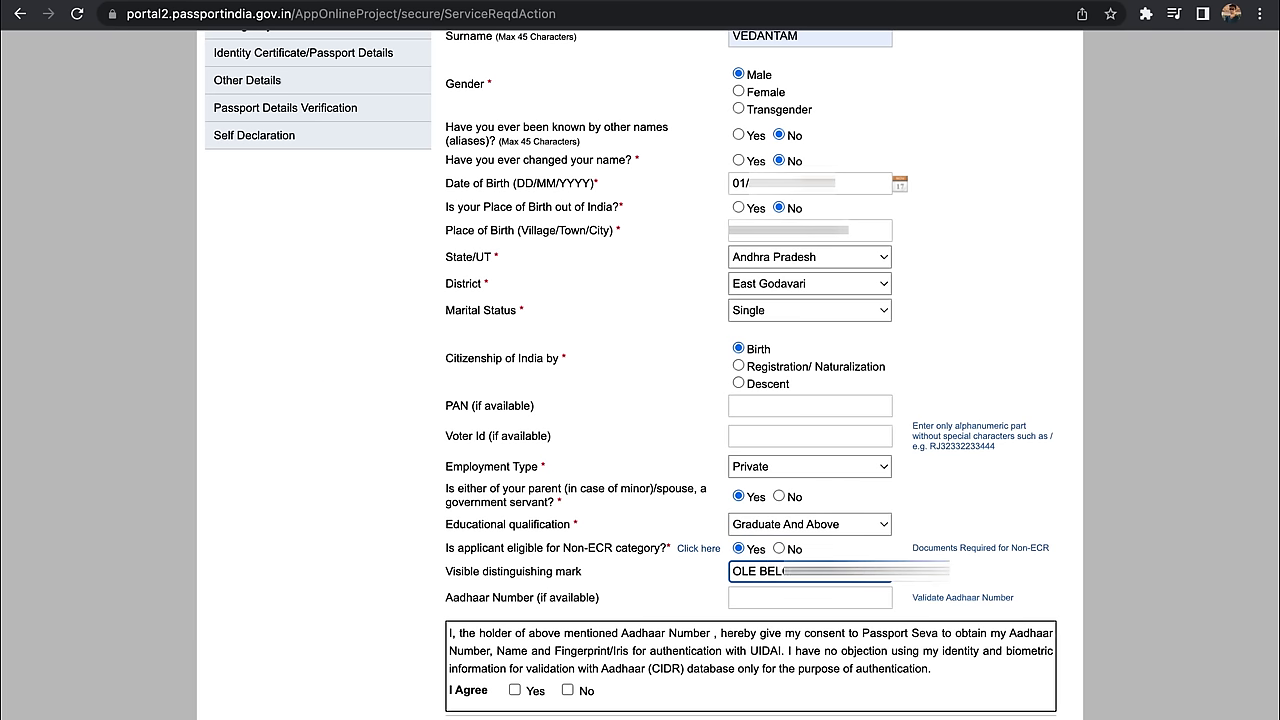
{"action": "left_click", "coordinate": [754, 598]}
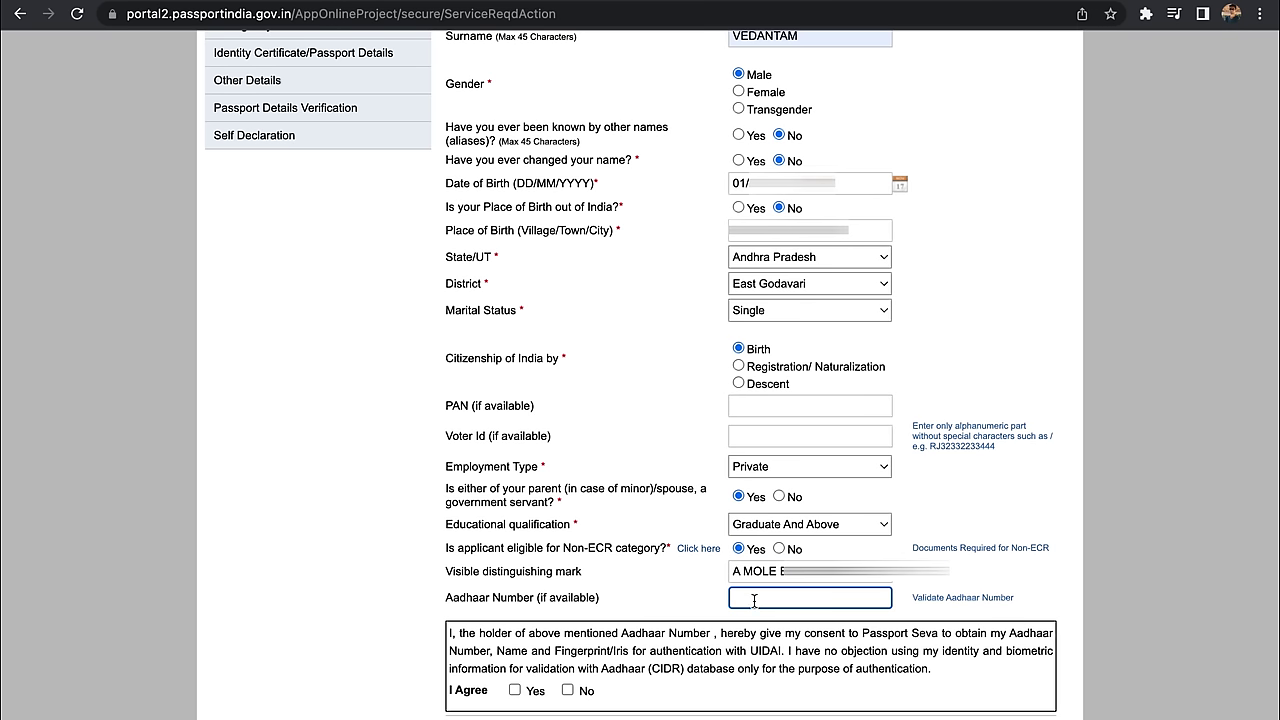
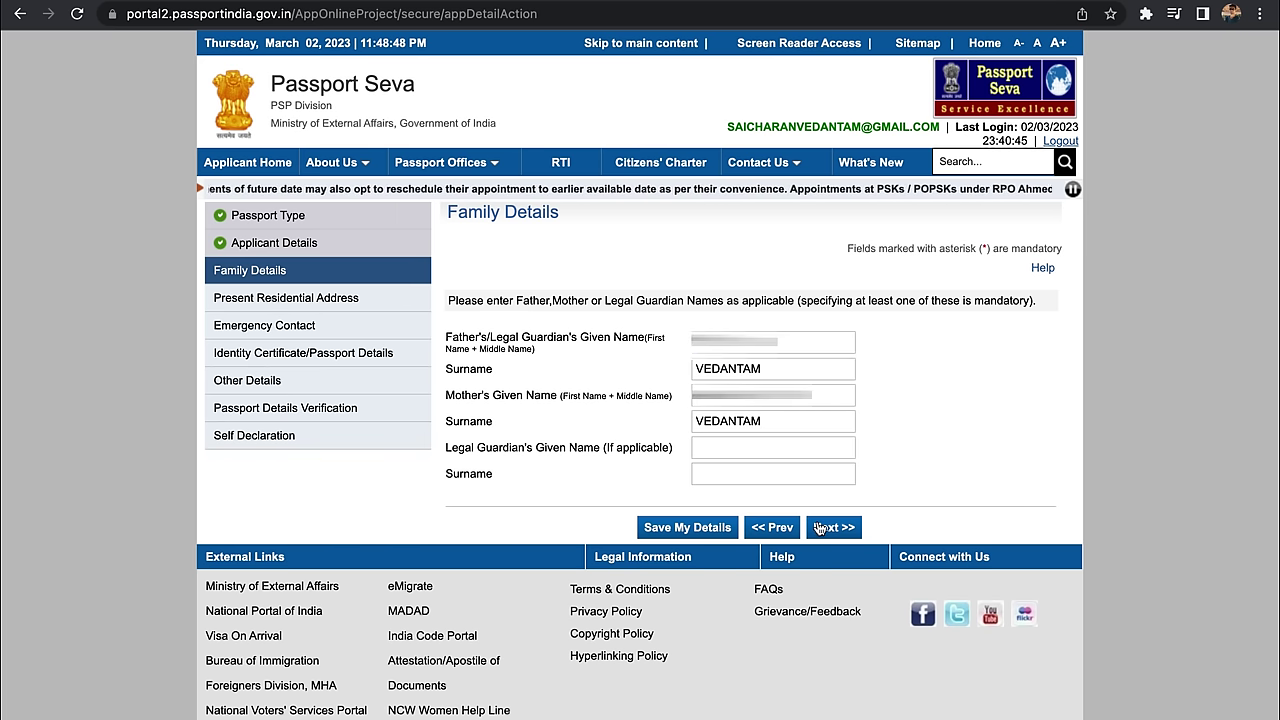
Step: Save the family details with both parents' surnames and continue to Present Residential Address
{"action": "left_click", "coordinate": [818, 527]}
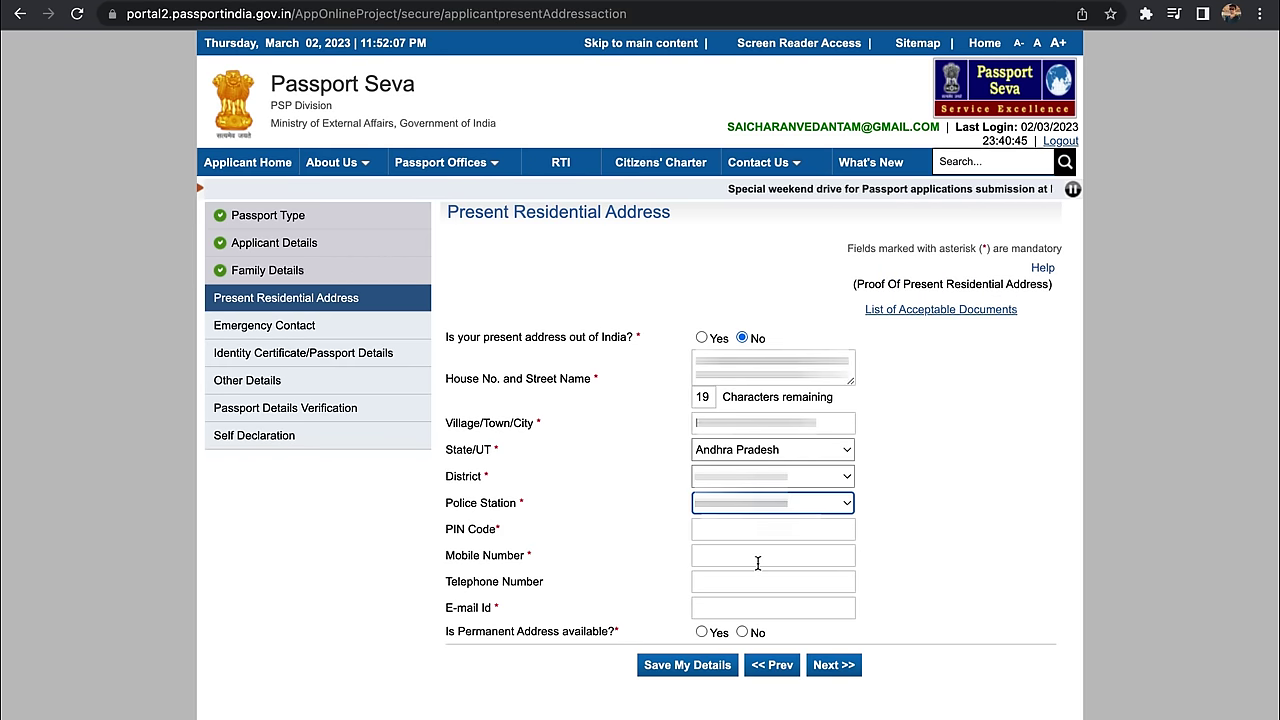
Step: Enter the PIN code, mobile number and the applicant's e-mail address
{"action": "left_click", "coordinate": [747, 540]}
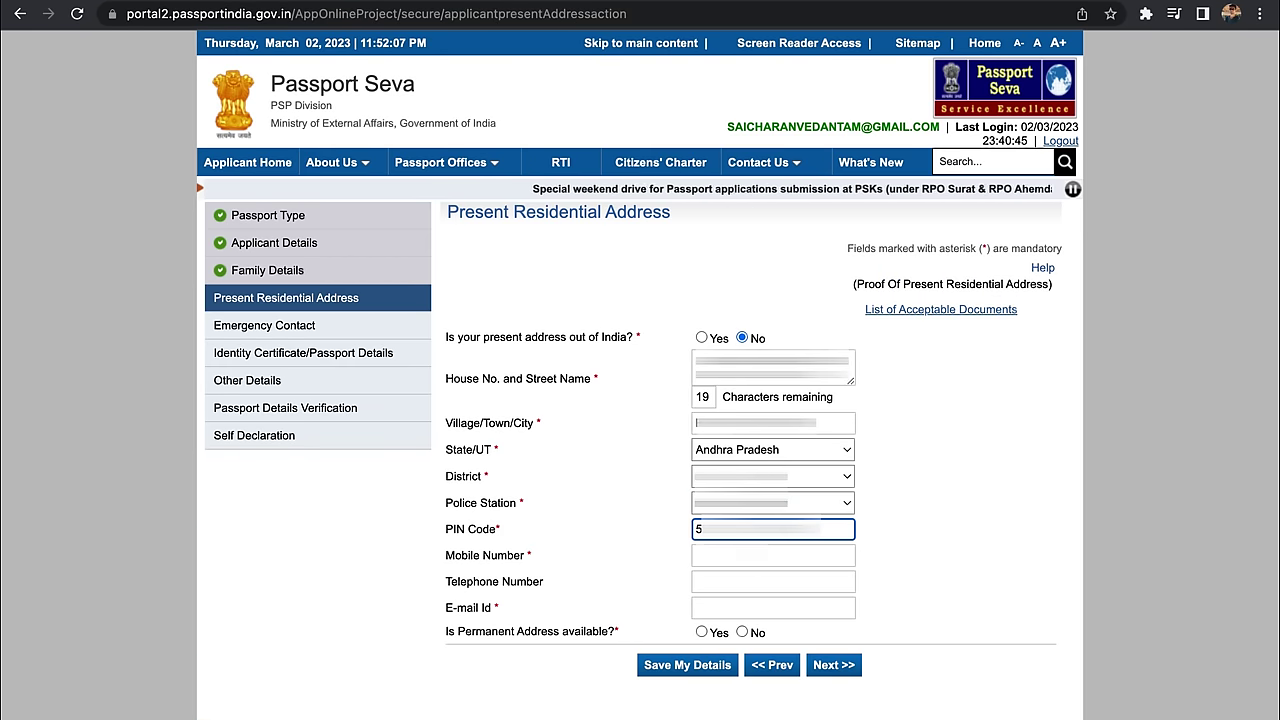
{"action": "key", "text": "Tab"}
{"action": "left_click", "coordinate": [743, 607]}
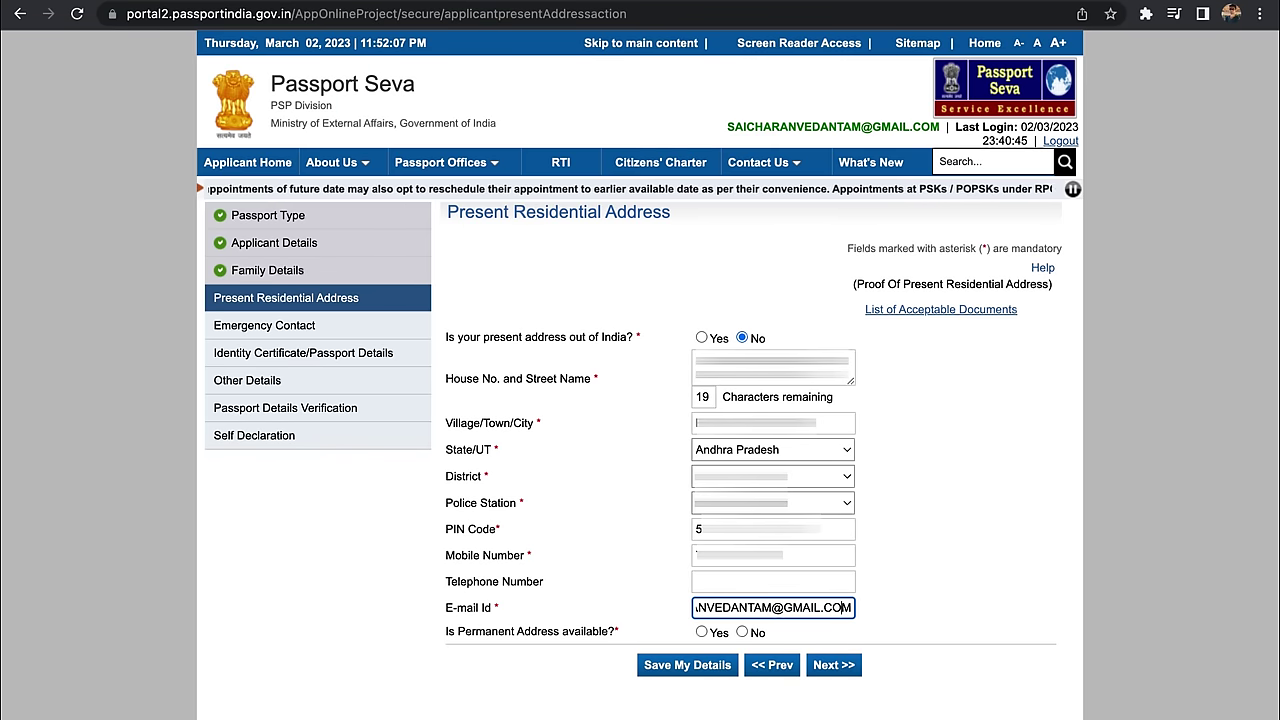
{"action": "key", "text": "Home"}
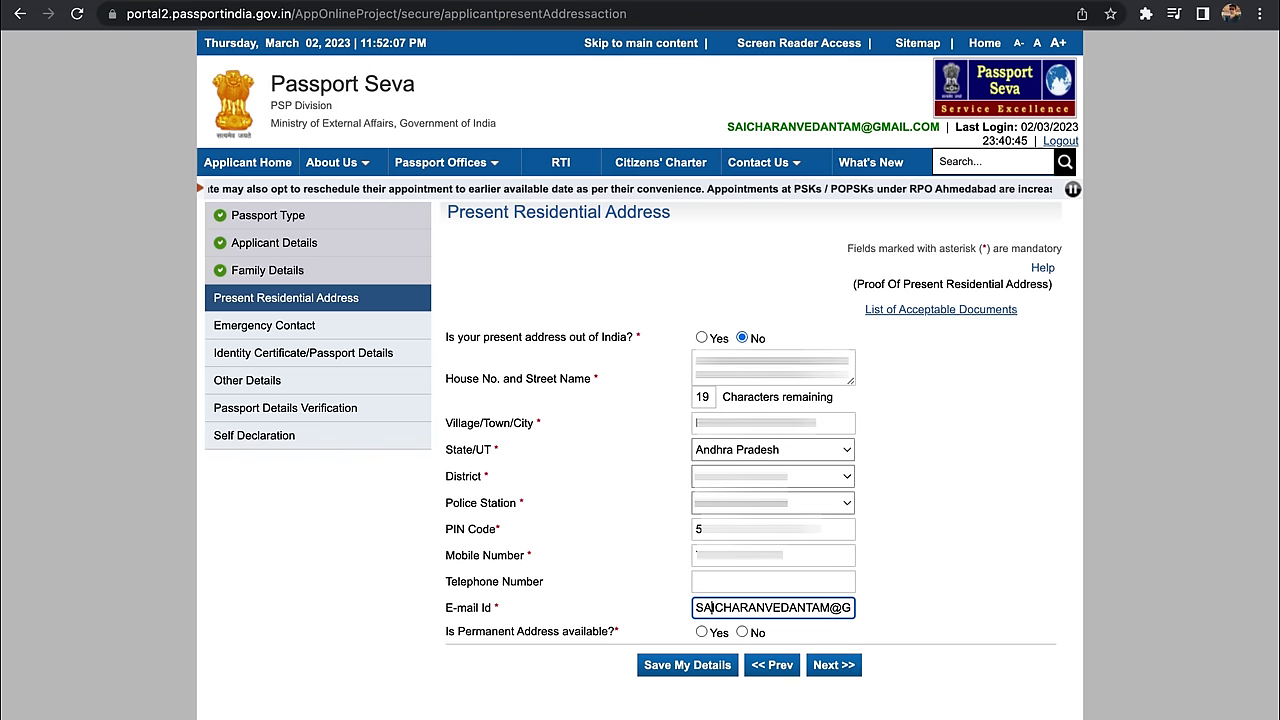
{"action": "key", "text": "End"}
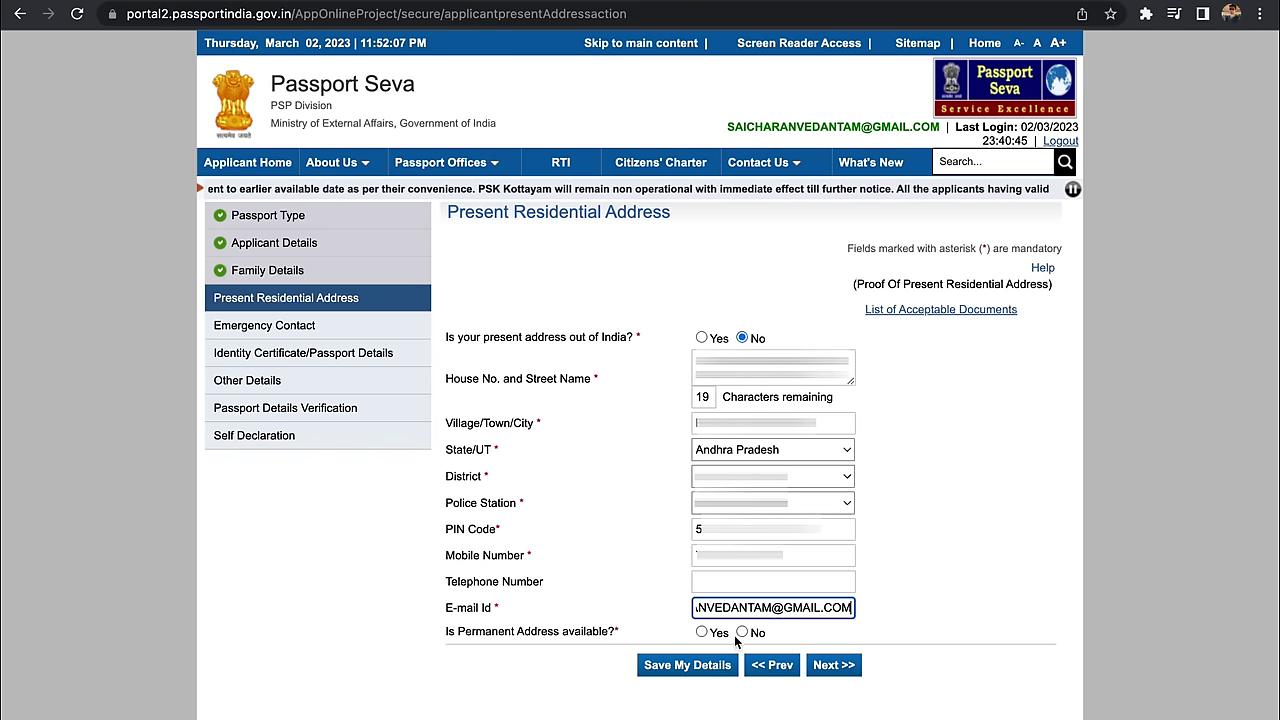
Step: Answer Yes to permanent address available and same as present, then submit the address
{"action": "left_click", "coordinate": [702, 632]}
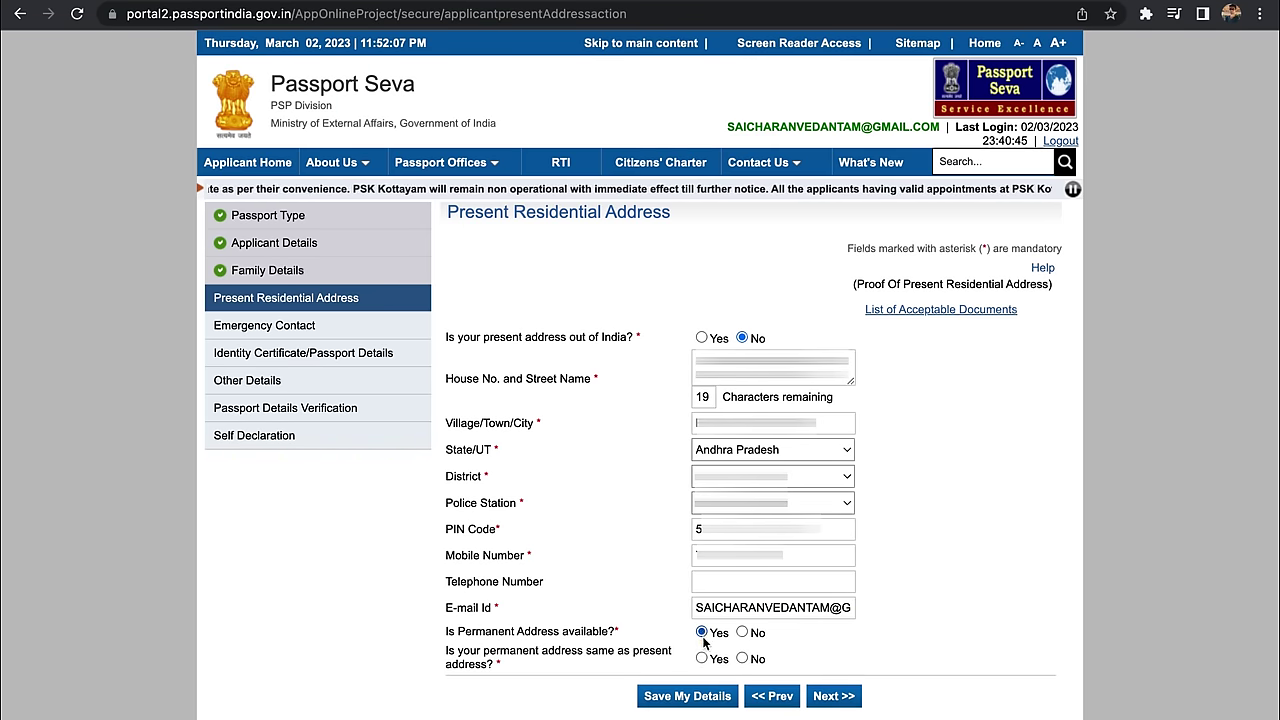
{"action": "left_click", "coordinate": [702, 658]}
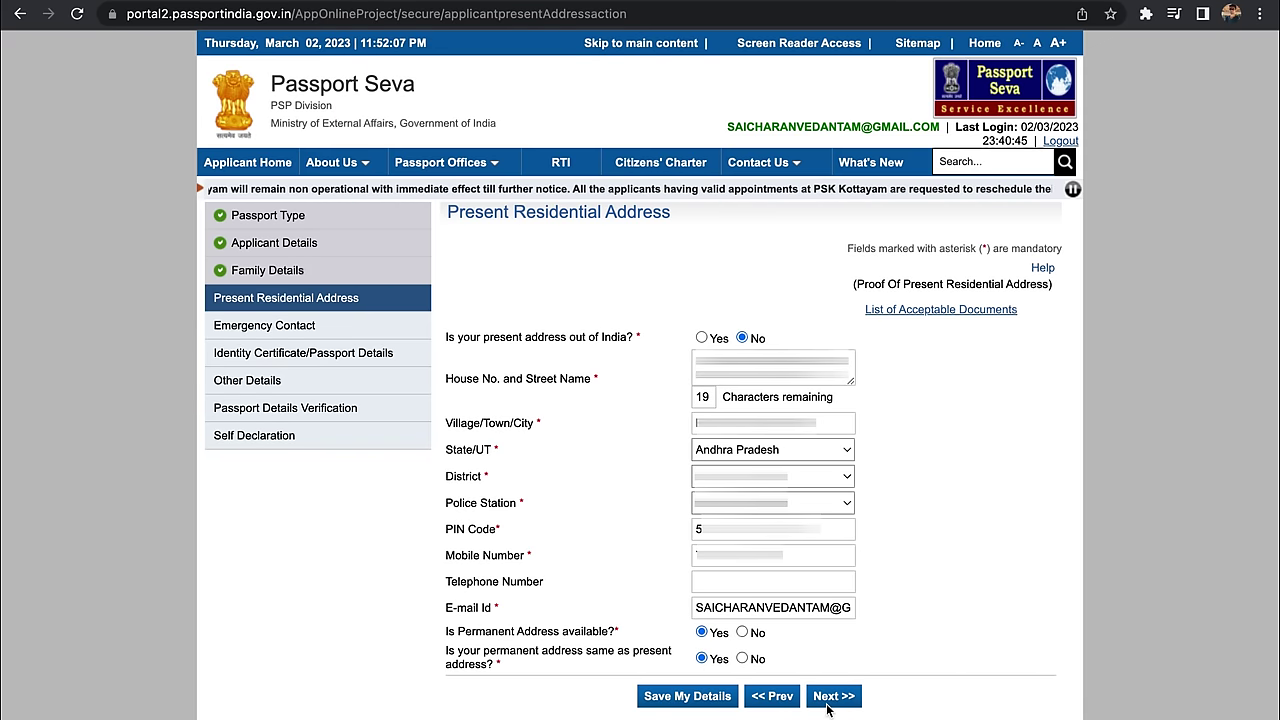
{"action": "left_click", "coordinate": [828, 700]}
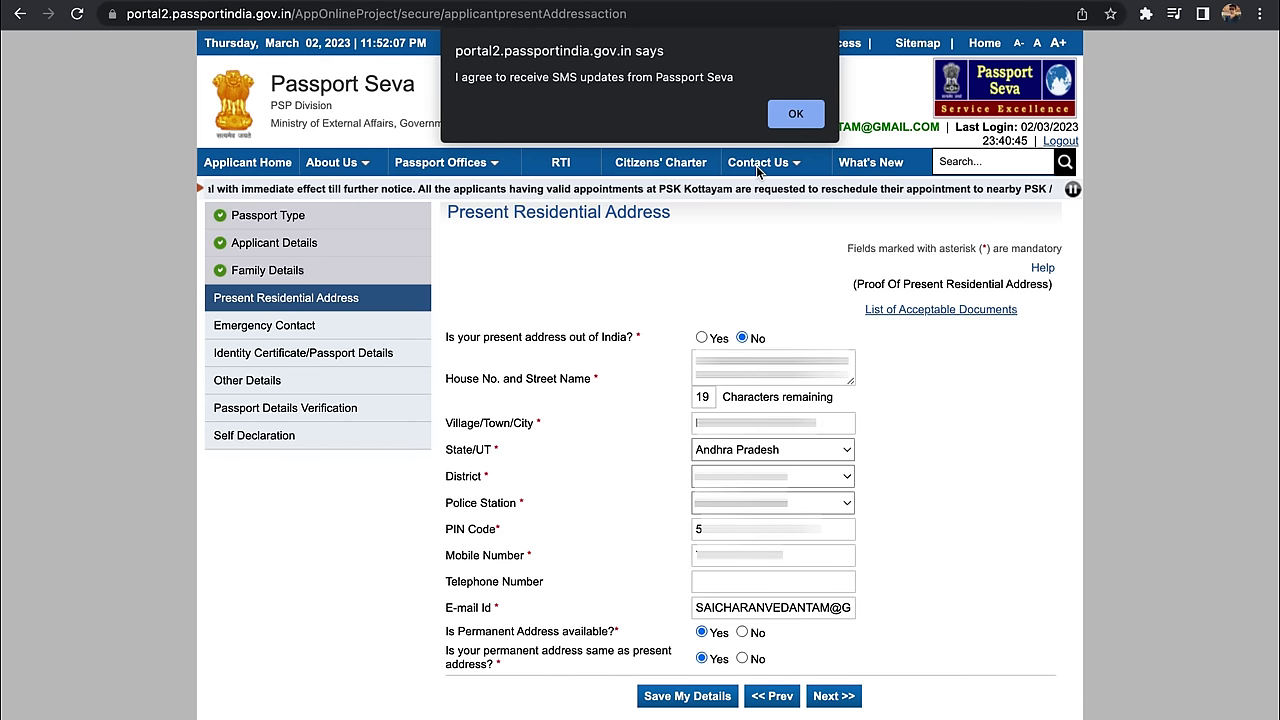
Step: Confirm the SMS-updates alert and the RPO warning with OK
{"action": "left_click", "coordinate": [796, 114]}
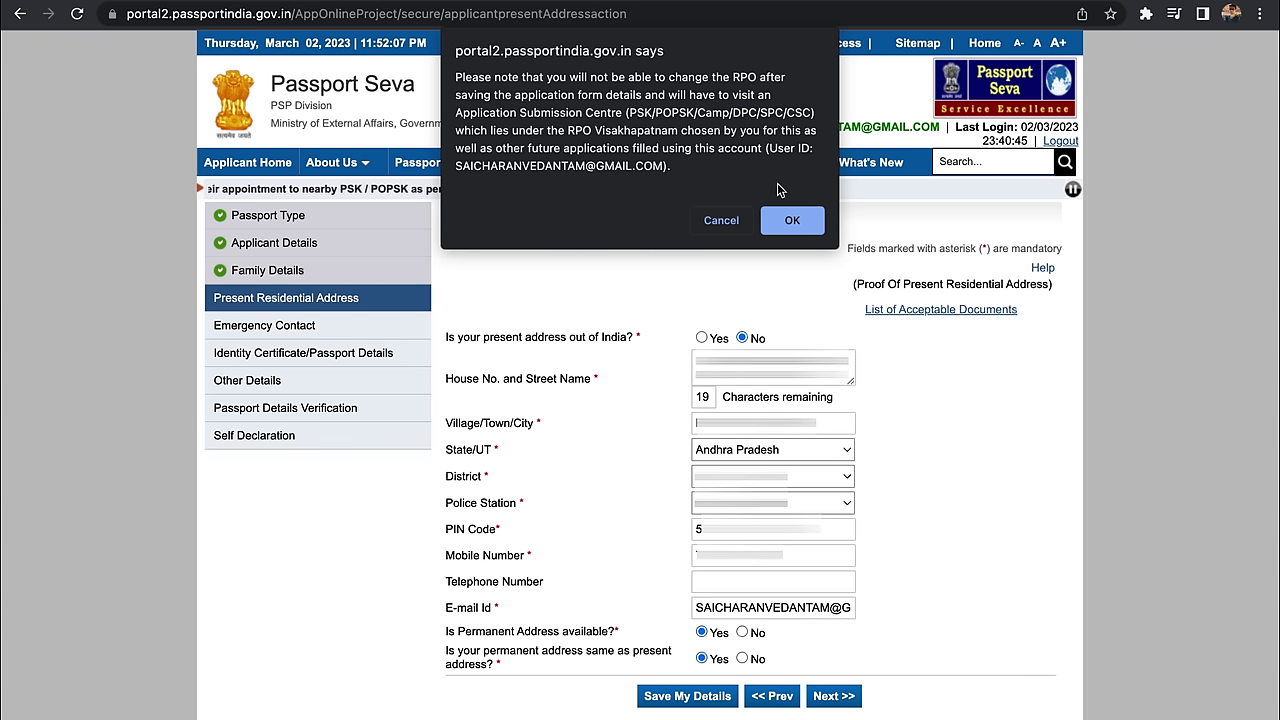
{"action": "left_click", "coordinate": [793, 222]}
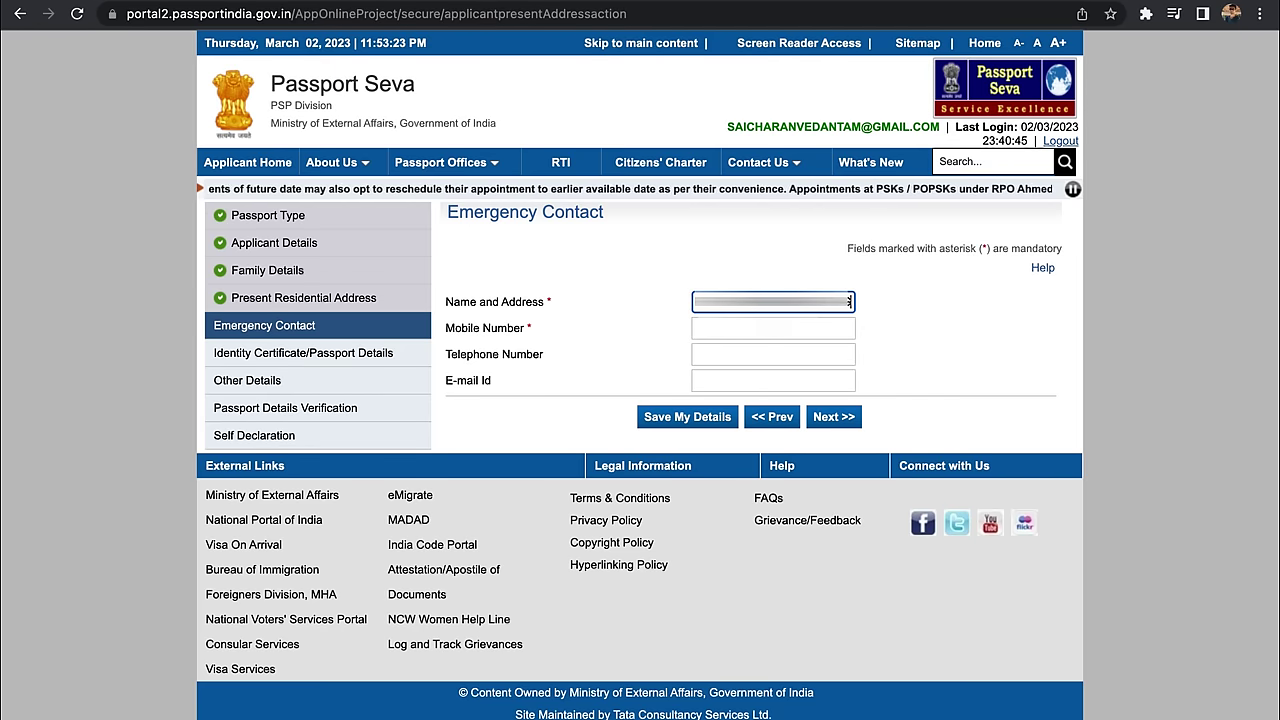
Step: Enter the emergency contact's mobile number and save the Emergency Contact step
{"action": "key", "text": "Tab"}
{"action": "type", "text": "9876543210"}
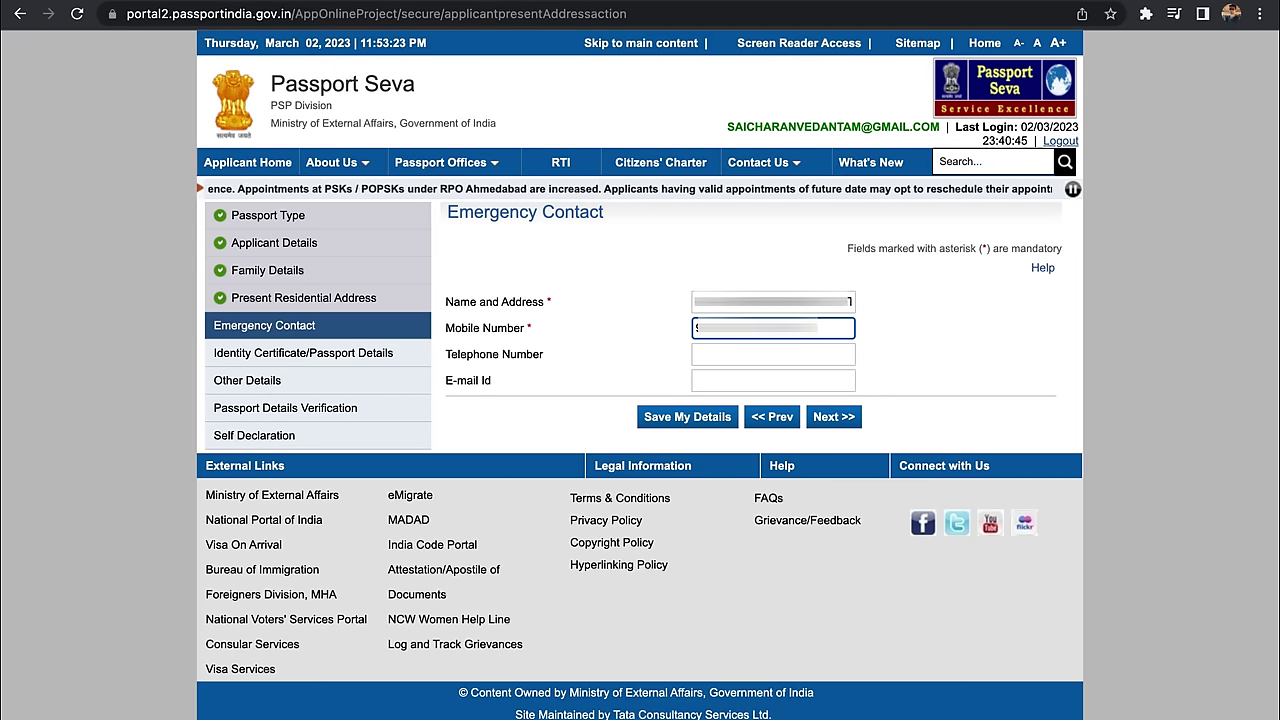
{"action": "left_click", "coordinate": [857, 398]}
{"action": "left_click", "coordinate": [846, 418]}
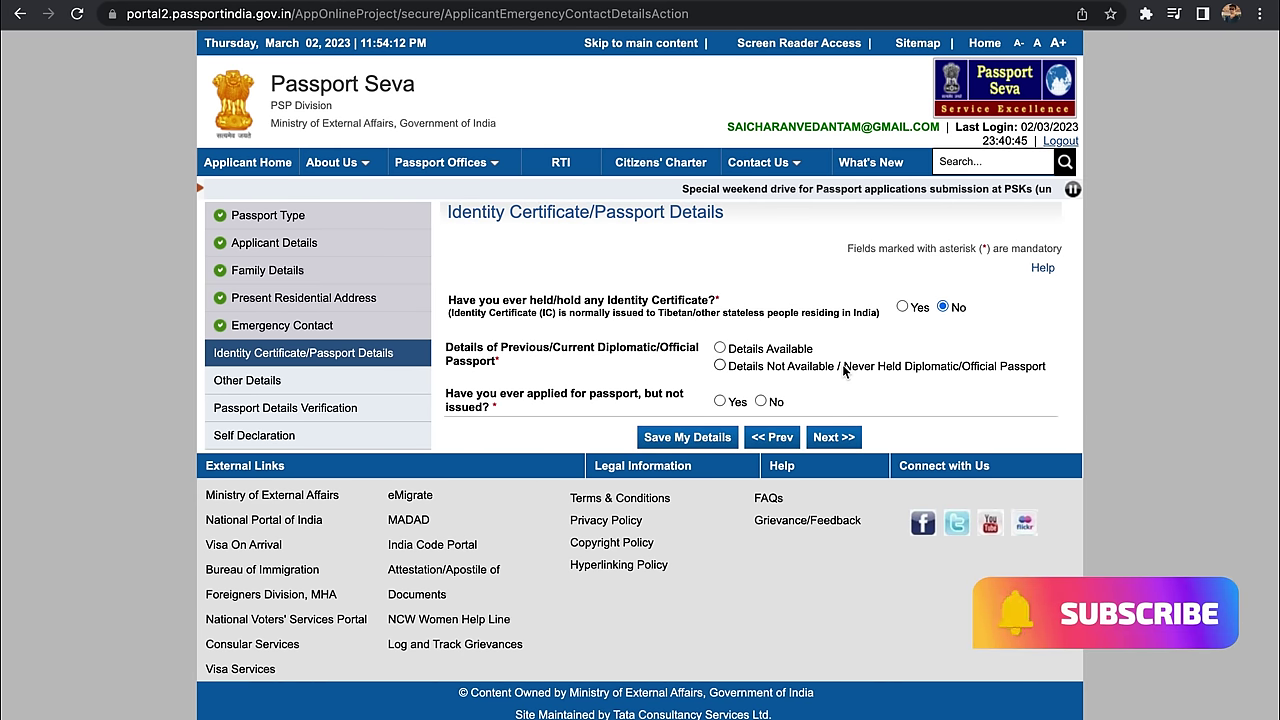
Step: Select 'Never Held Diplomatic/Official Passport', answer No to applied-but-not-issued, and save
{"action": "left_click", "coordinate": [720, 366]}
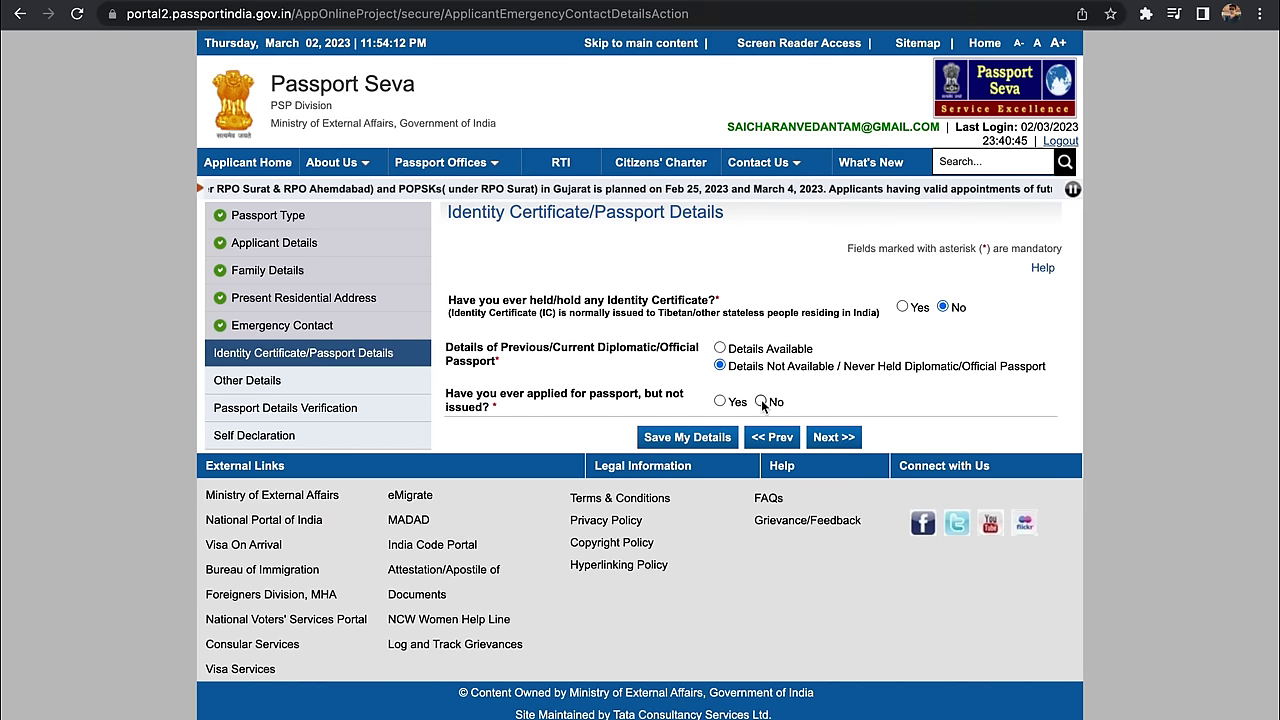
{"action": "left_click", "coordinate": [761, 401]}
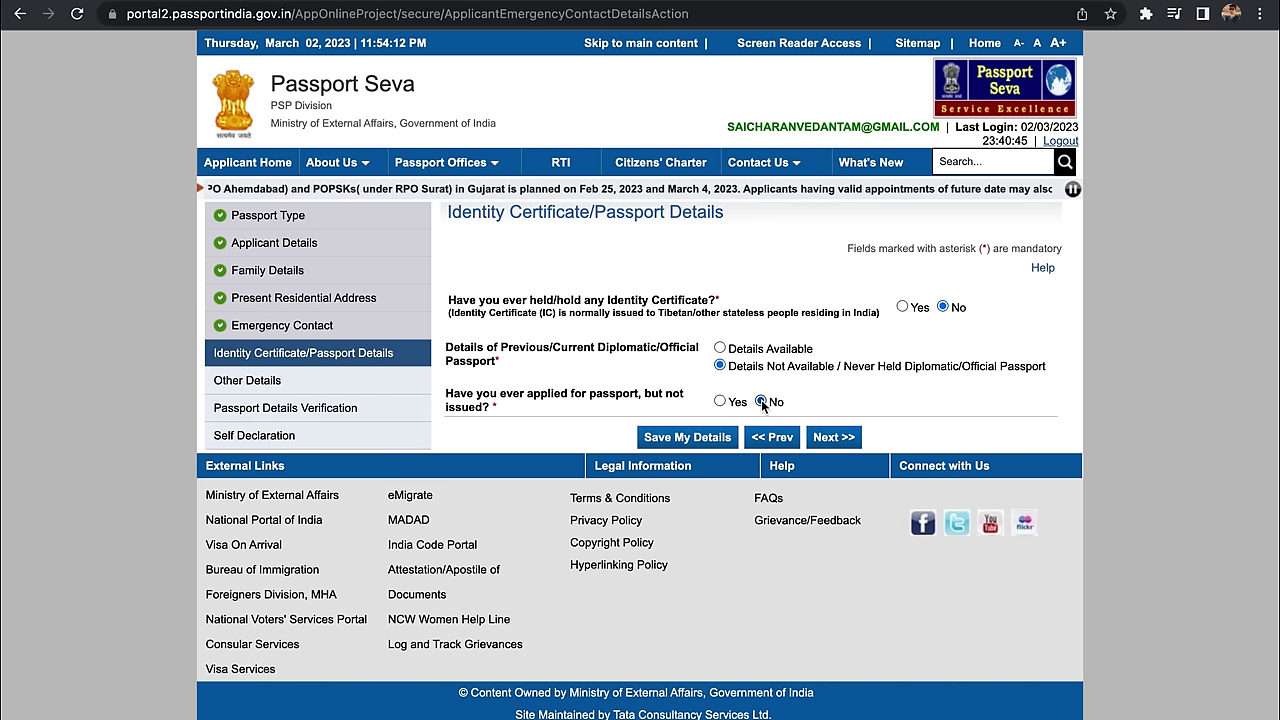
{"action": "left_click", "coordinate": [827, 440]}
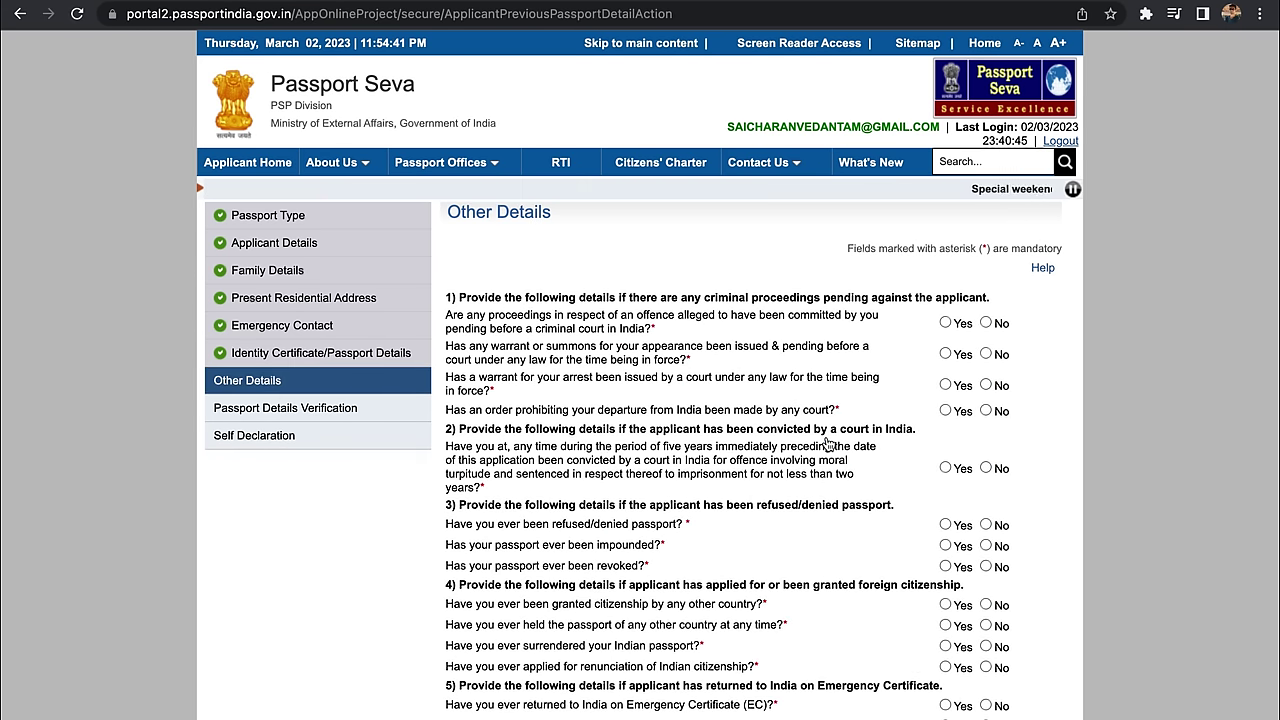
Step: Answer No to the criminal proceedings, warrant, conviction and refused/impounded/revoked passport questions
{"action": "scroll", "coordinate": [828, 444], "scroll_direction": "down", "scroll_amount": 3}
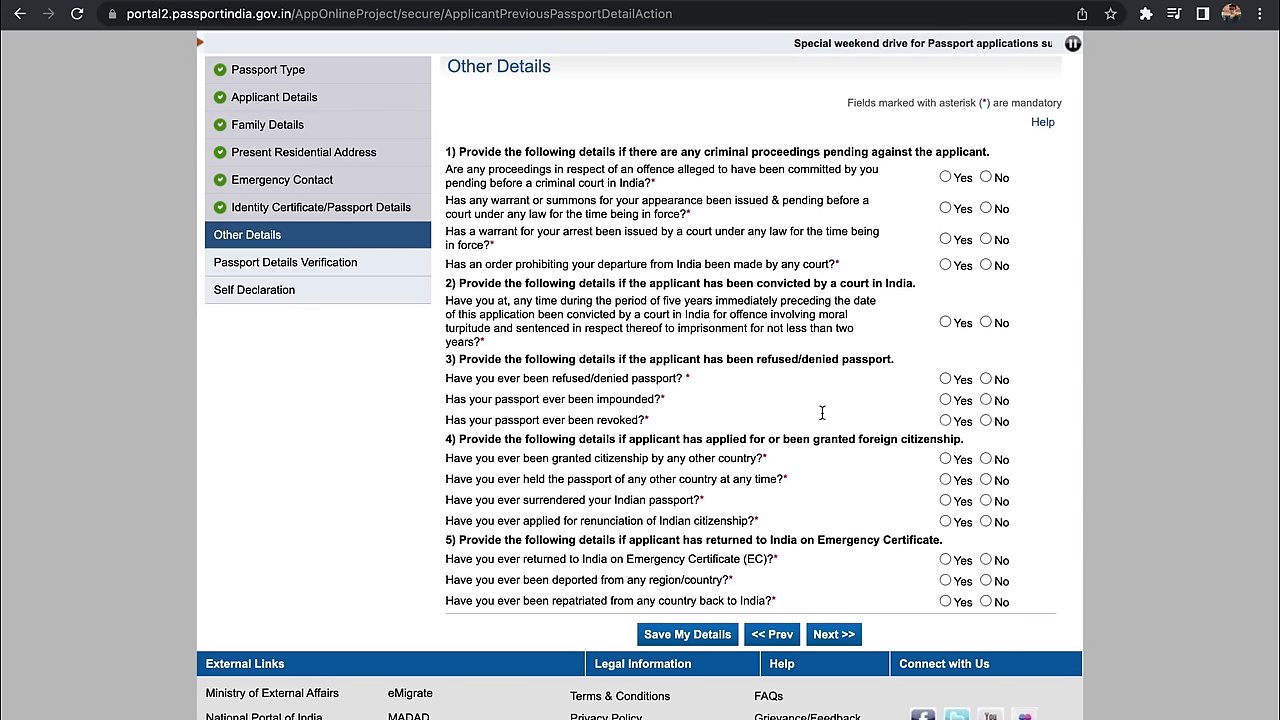
{"action": "left_click", "coordinate": [986, 177]}
{"action": "left_click", "coordinate": [986, 208]}
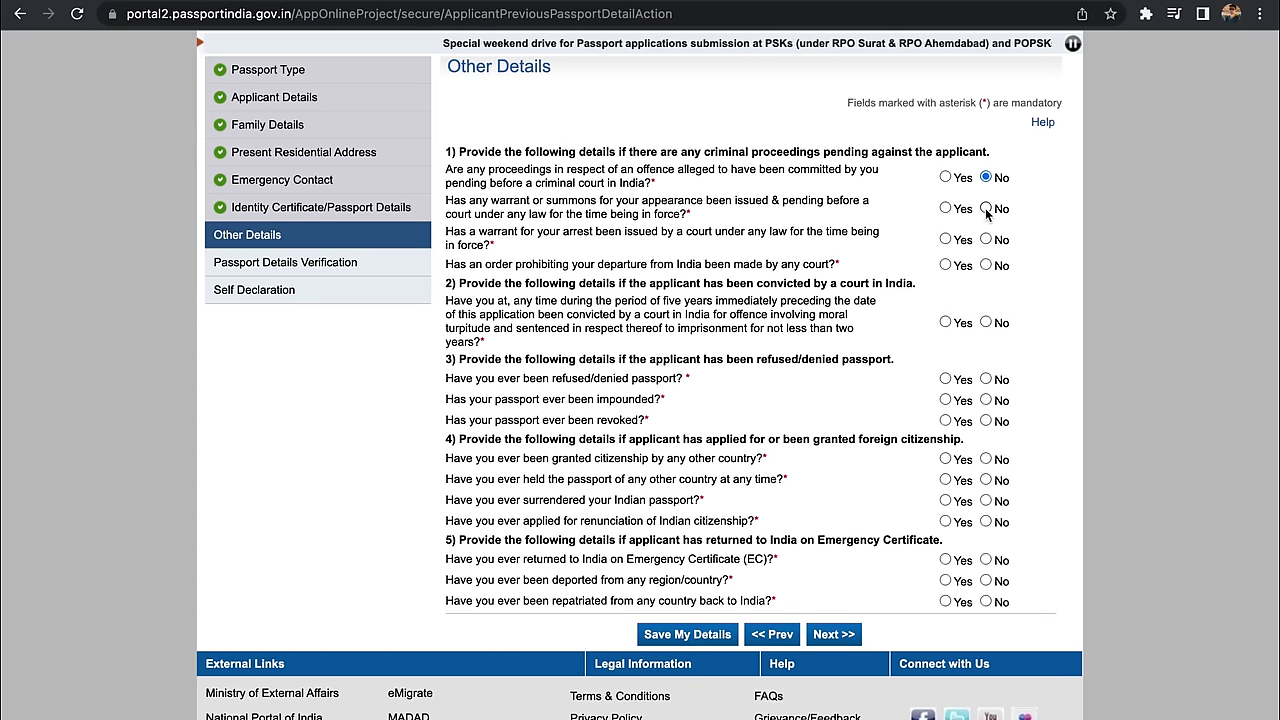
{"action": "left_click", "coordinate": [986, 239]}
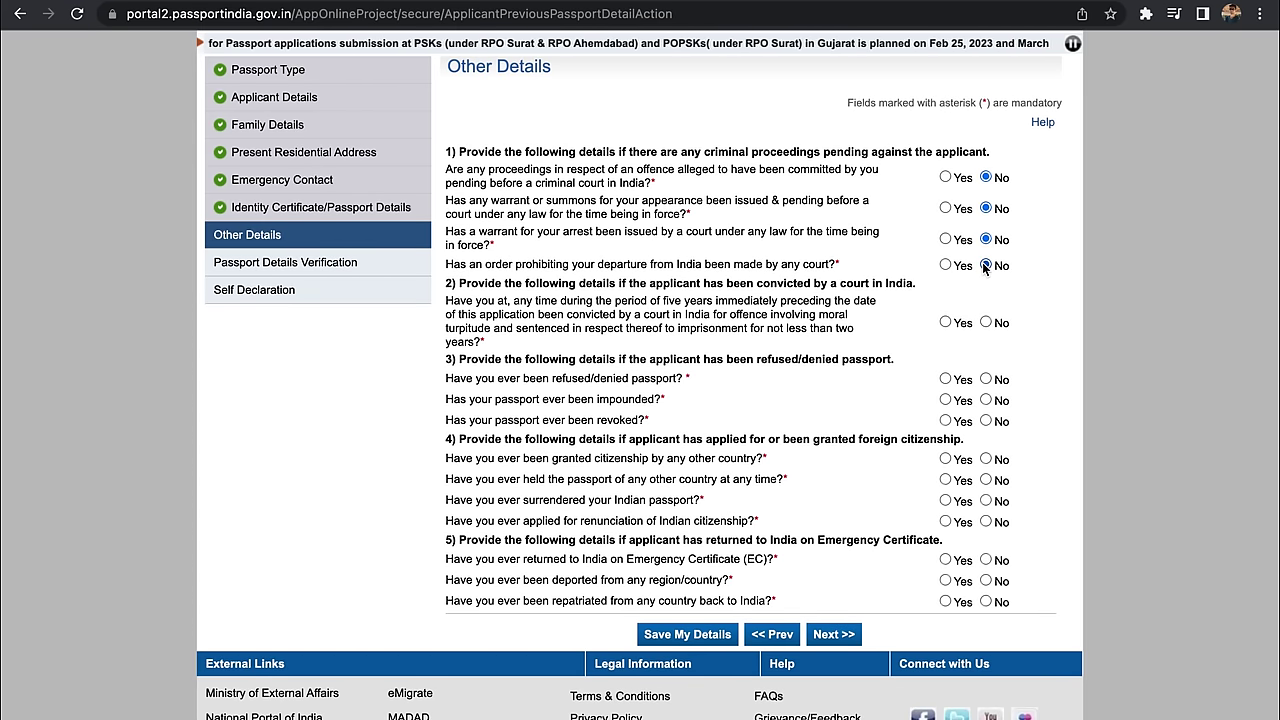
{"action": "left_click", "coordinate": [986, 265]}
{"action": "left_click", "coordinate": [986, 322]}
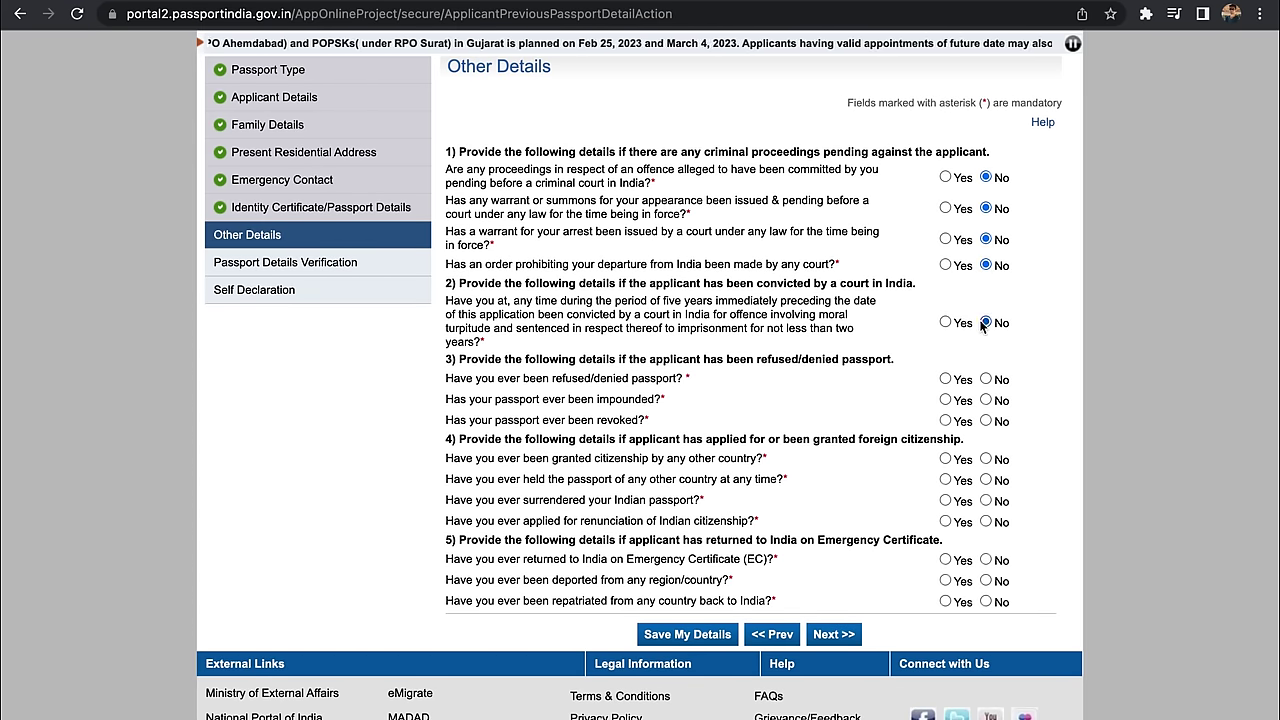
{"action": "scroll", "coordinate": [983, 325], "scroll_direction": "down", "scroll_amount": 2}
{"action": "left_click", "coordinate": [986, 281]}
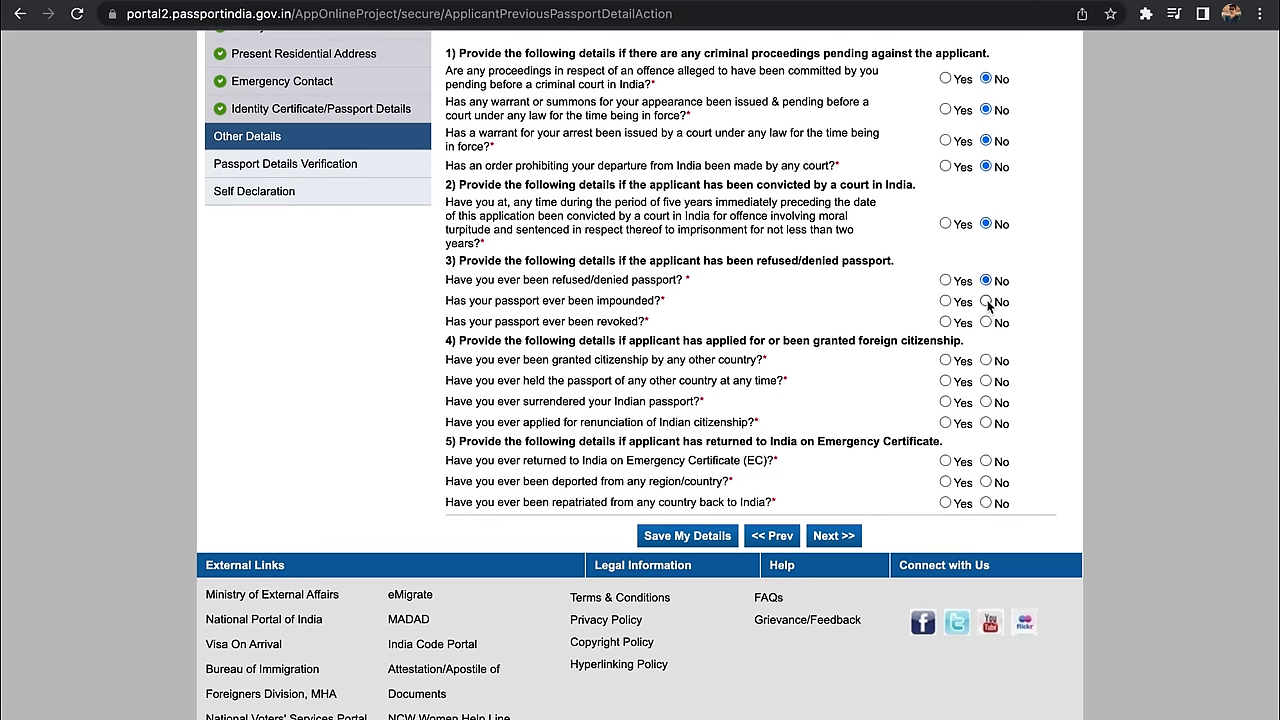
{"action": "left_click", "coordinate": [986, 301]}
{"action": "left_click", "coordinate": [985, 324]}
Step: Answer No to the citizenship, foreign passport, surrender, renunciation and deportation questions, then continue
{"action": "scroll", "coordinate": [983, 328], "scroll_direction": "down", "scroll_amount": 2}
{"action": "left_click", "coordinate": [986, 273]}
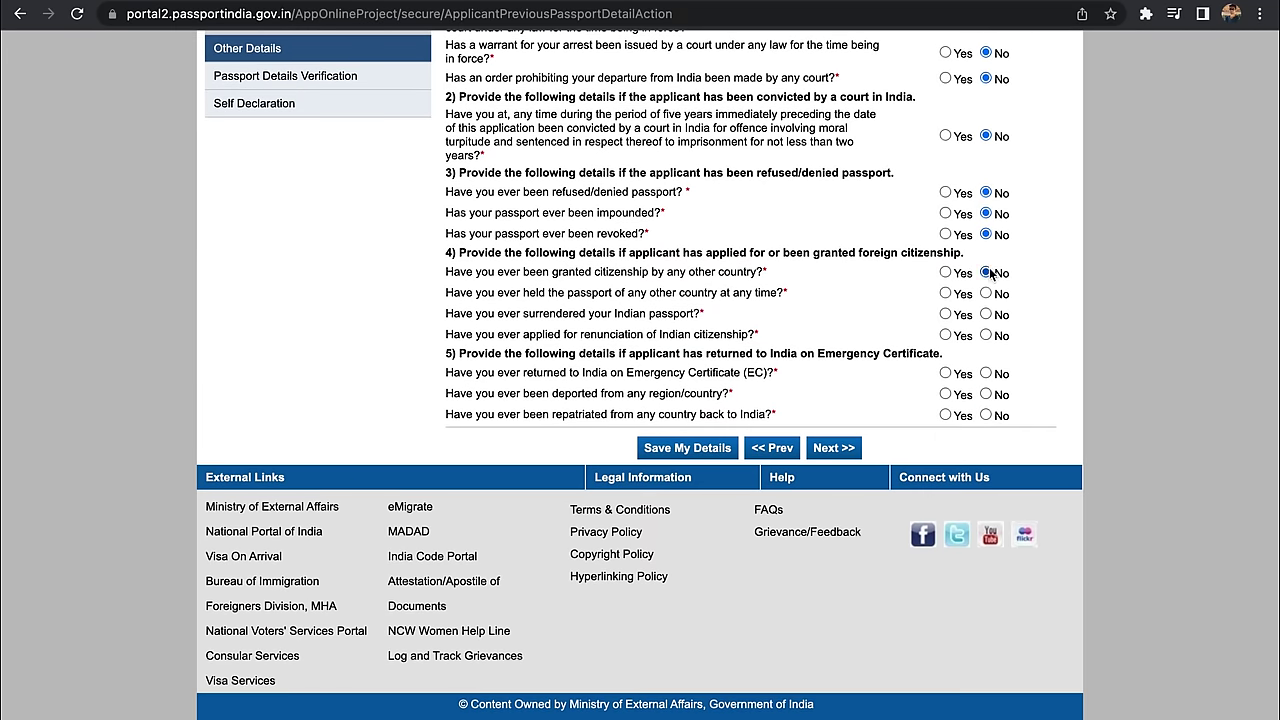
{"action": "left_click", "coordinate": [986, 293]}
{"action": "left_click", "coordinate": [986, 314]}
{"action": "left_click", "coordinate": [986, 335]}
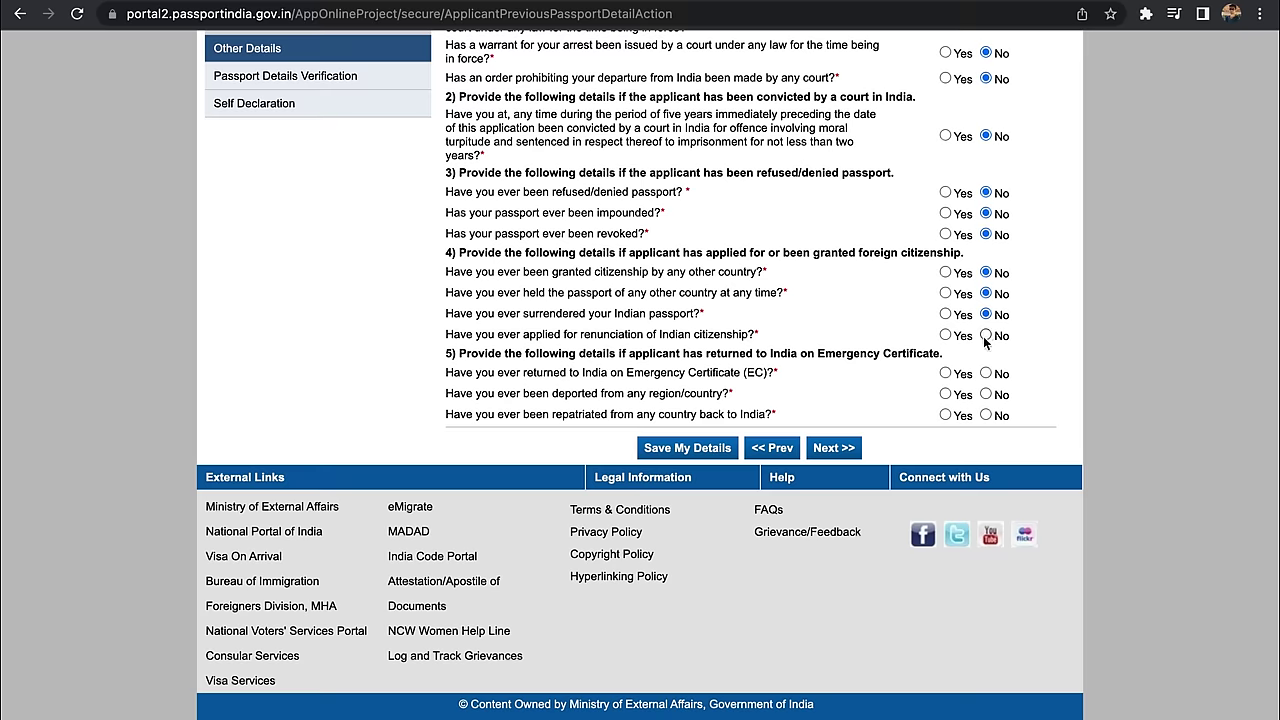
{"action": "left_click", "coordinate": [986, 394]}
{"action": "scroll", "coordinate": [987, 419], "scroll_direction": "up", "scroll_amount": 5}
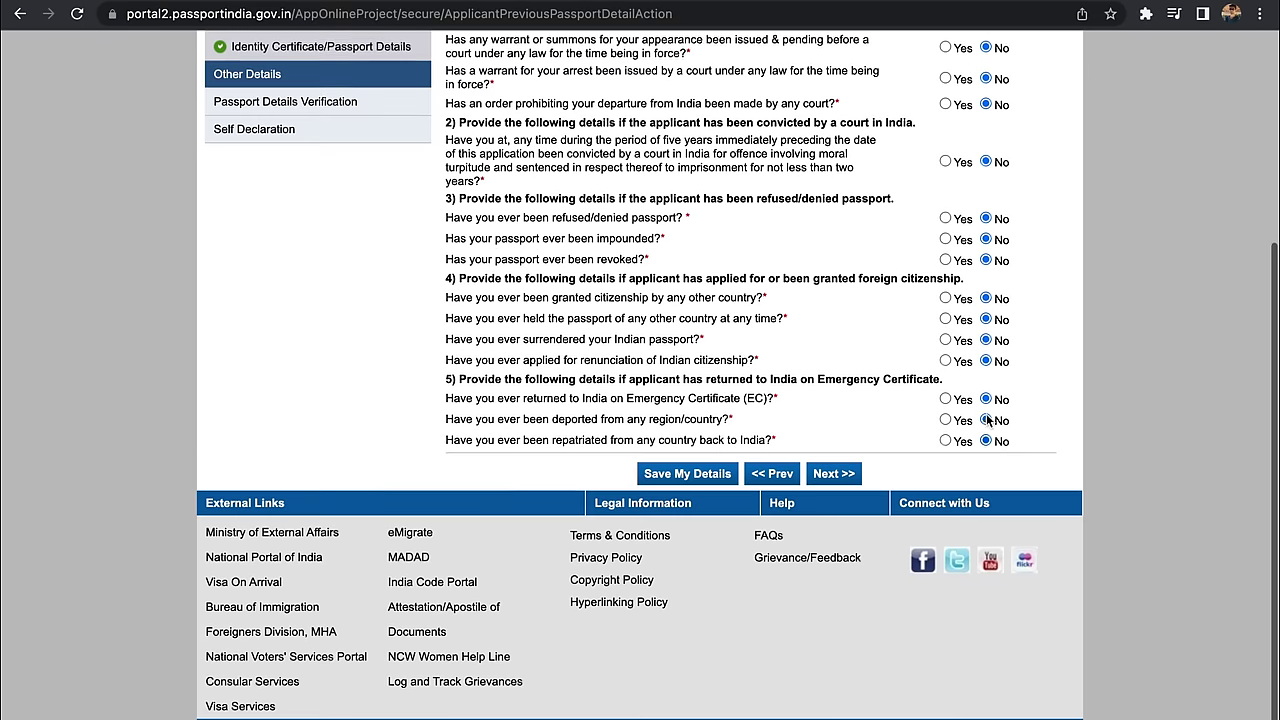
{"action": "scroll", "coordinate": [987, 420], "scroll_direction": "down", "scroll_amount": 5}
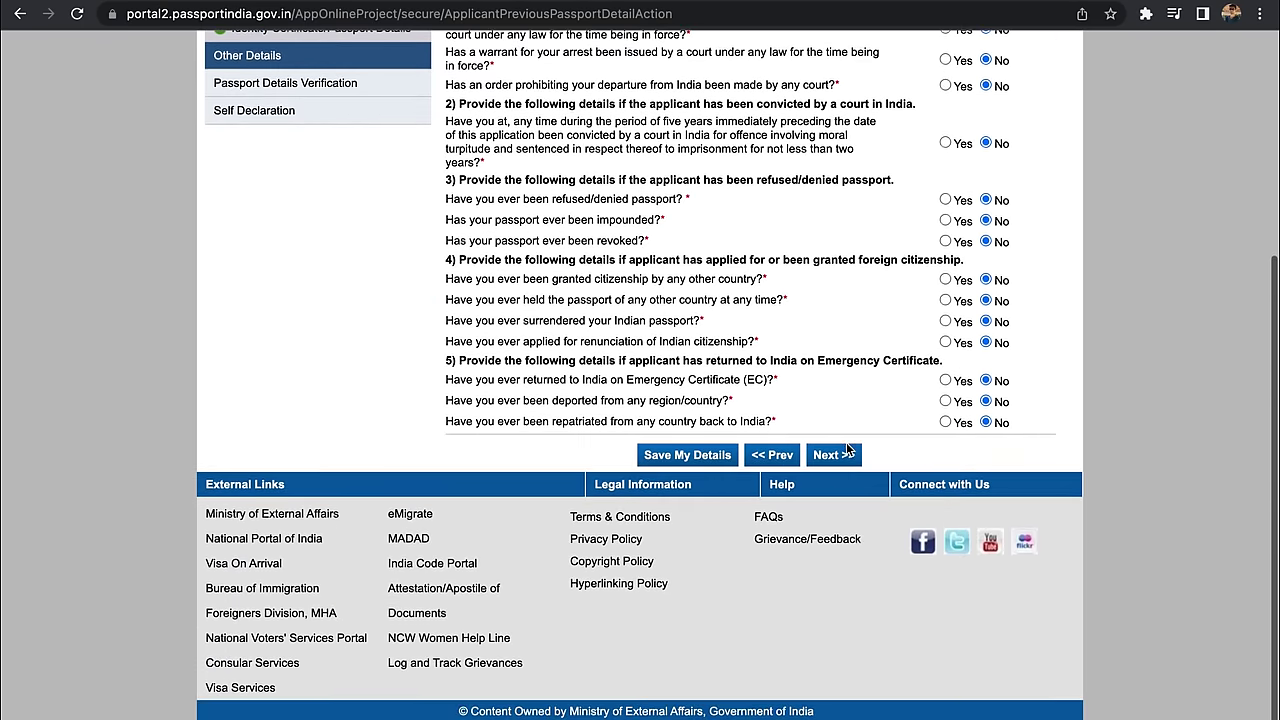
{"action": "left_click", "coordinate": [846, 455]}
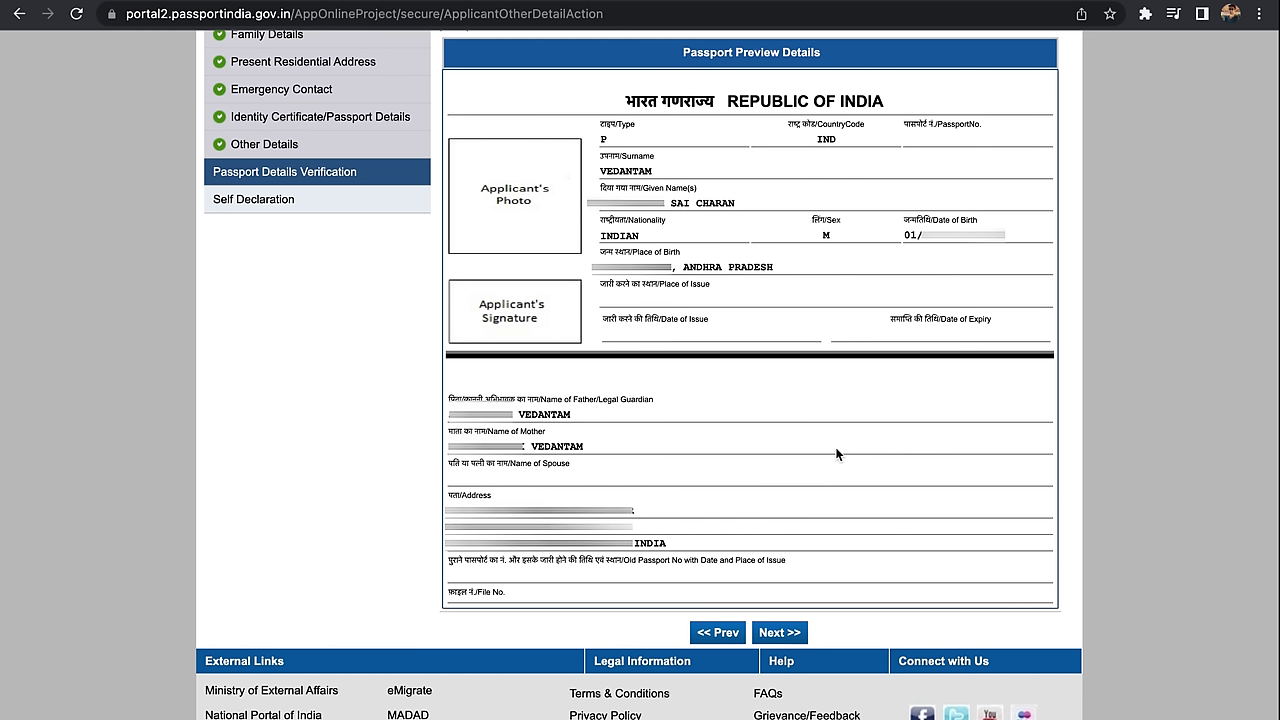
Step: Set Aadhaar Card/E-Aadhaar as proof of birth and Aadhaar Card as address proof
{"action": "scroll", "coordinate": [837, 453], "scroll_direction": "down", "scroll_amount": 2}
{"action": "left_click", "coordinate": [777, 497]}
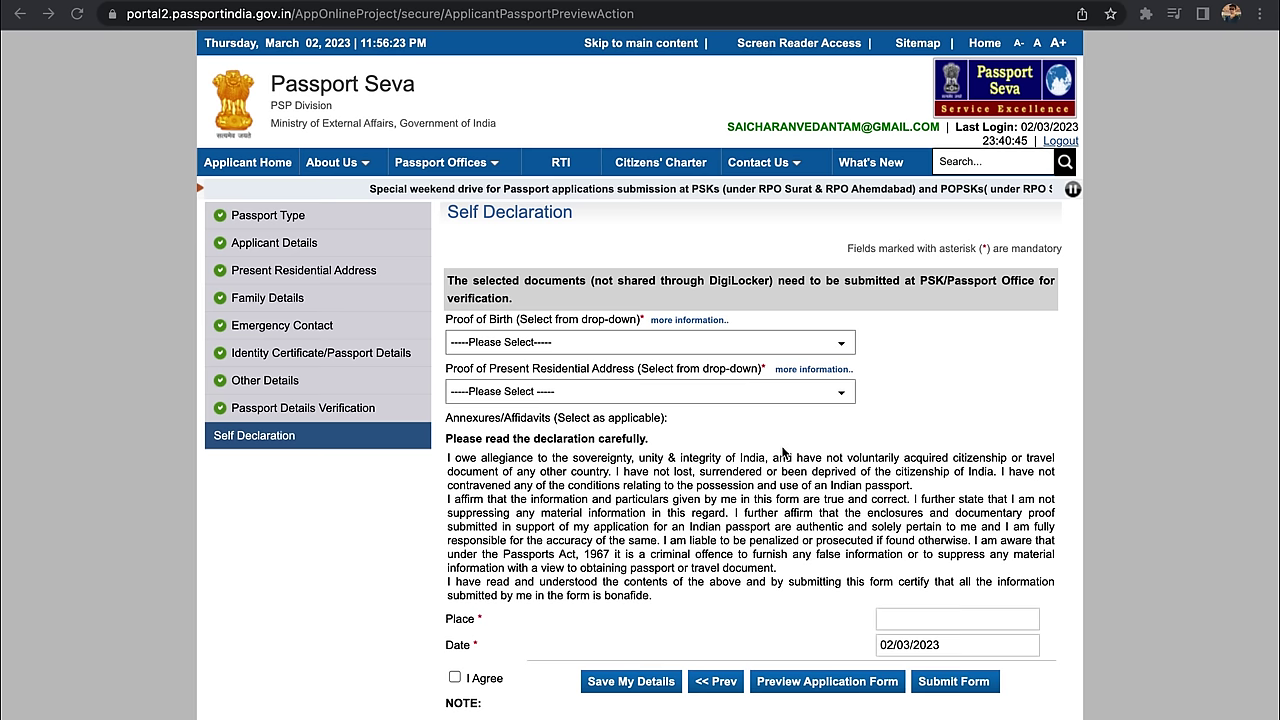
{"action": "left_click", "coordinate": [731, 344]}
{"action": "left_click", "coordinate": [646, 436]}
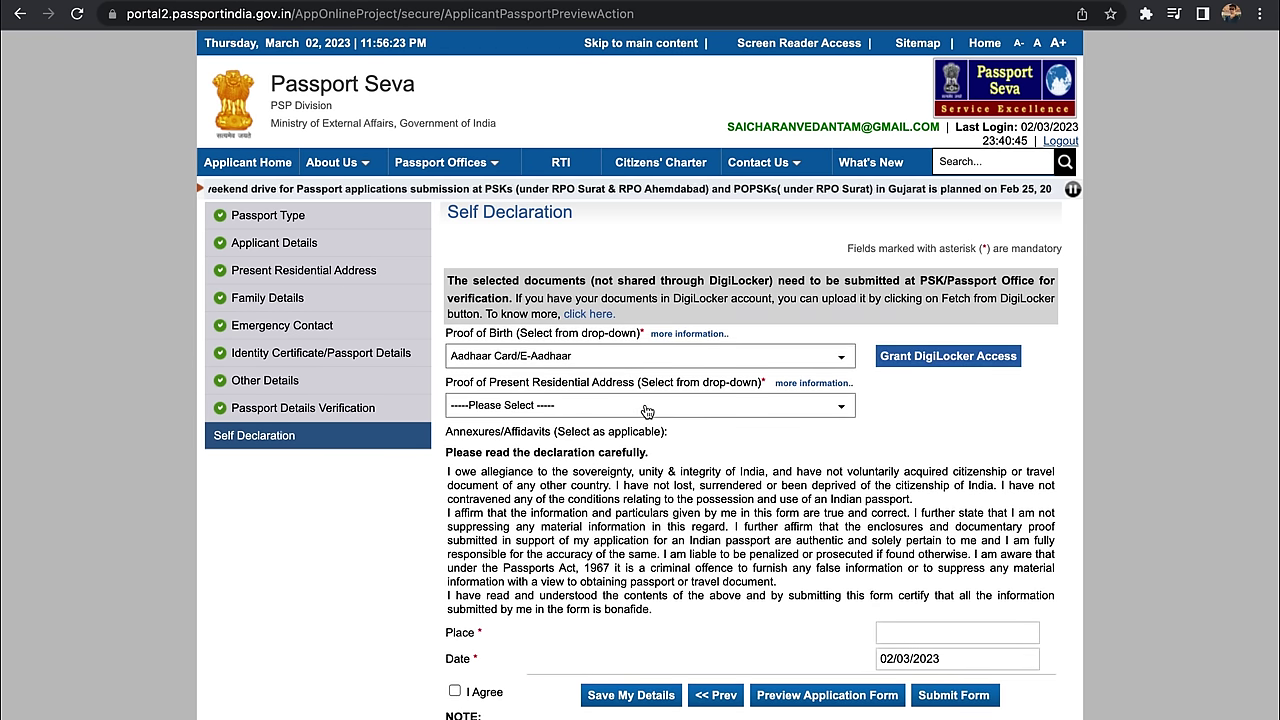
{"action": "left_click", "coordinate": [635, 405]}
{"action": "left_click", "coordinate": [627, 453]}
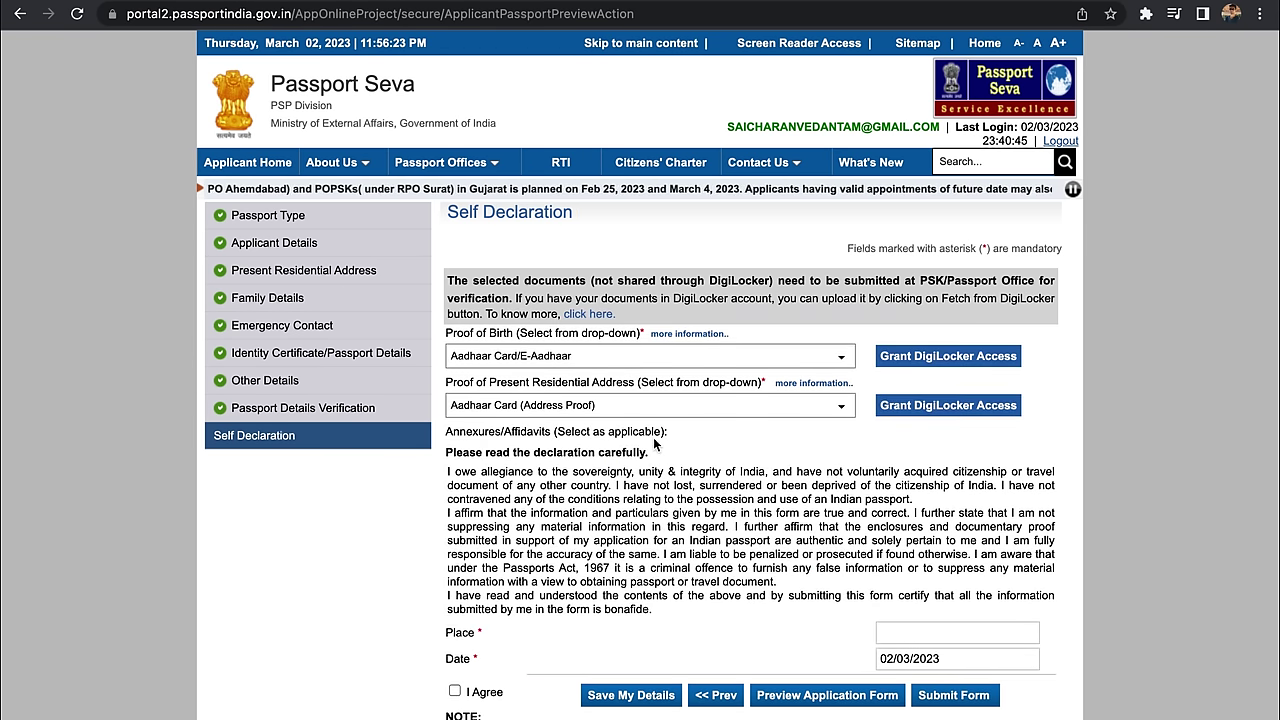
Step: Agree to the self declaration and save the details
{"action": "scroll", "coordinate": [653, 437], "scroll_direction": "down", "scroll_amount": 1}
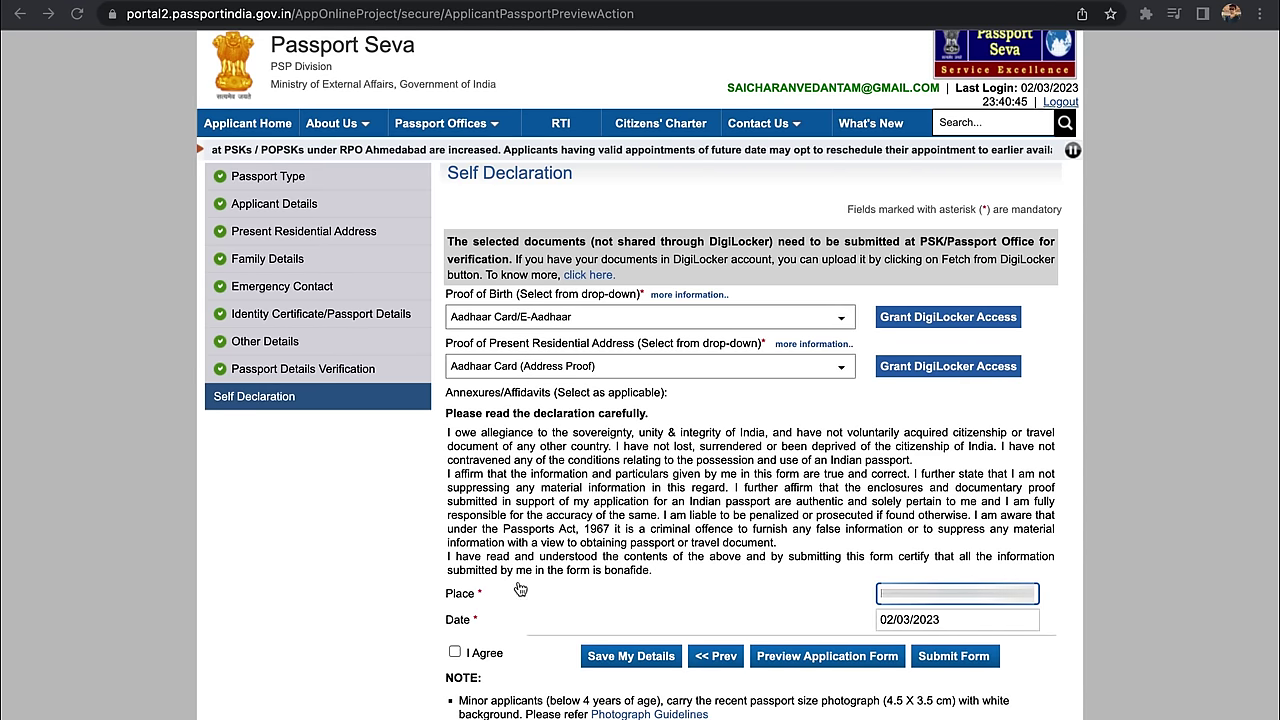
{"action": "left_click", "coordinate": [455, 652]}
{"action": "left_click", "coordinate": [600, 656]}
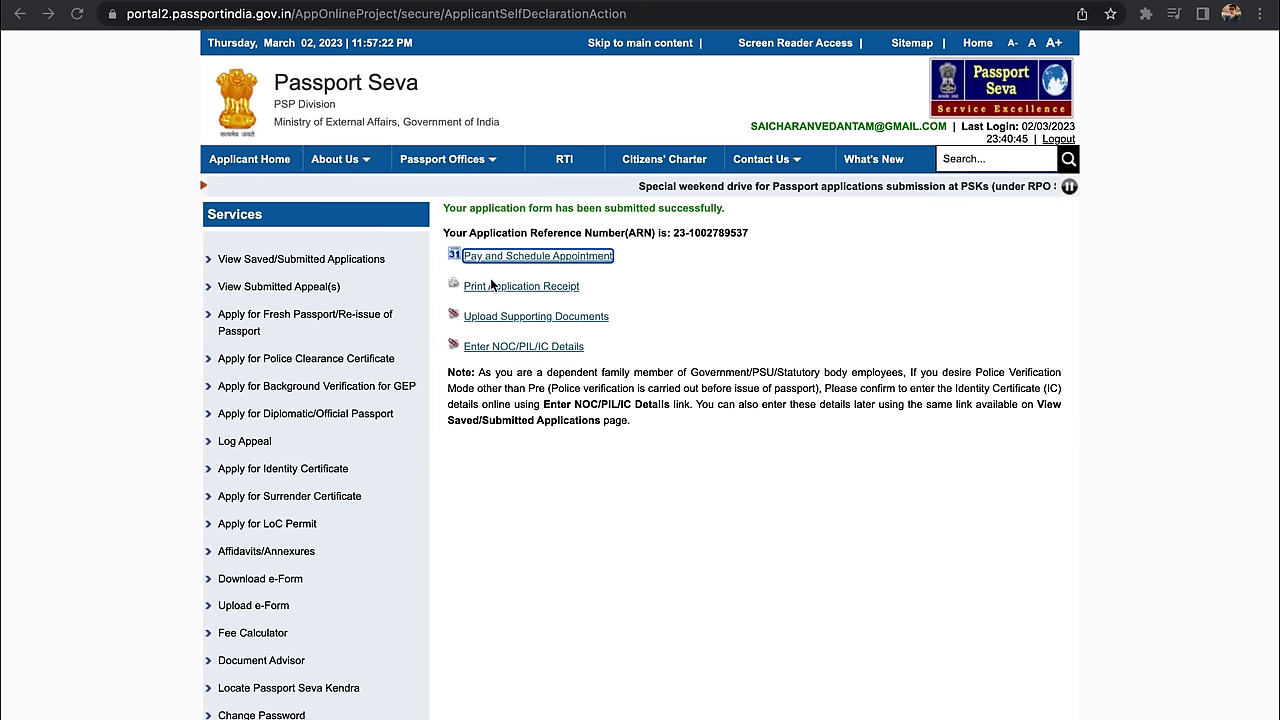
Step: Go to Pay and Schedule Appointment for the submitted application
{"action": "left_click", "coordinate": [498, 258]}
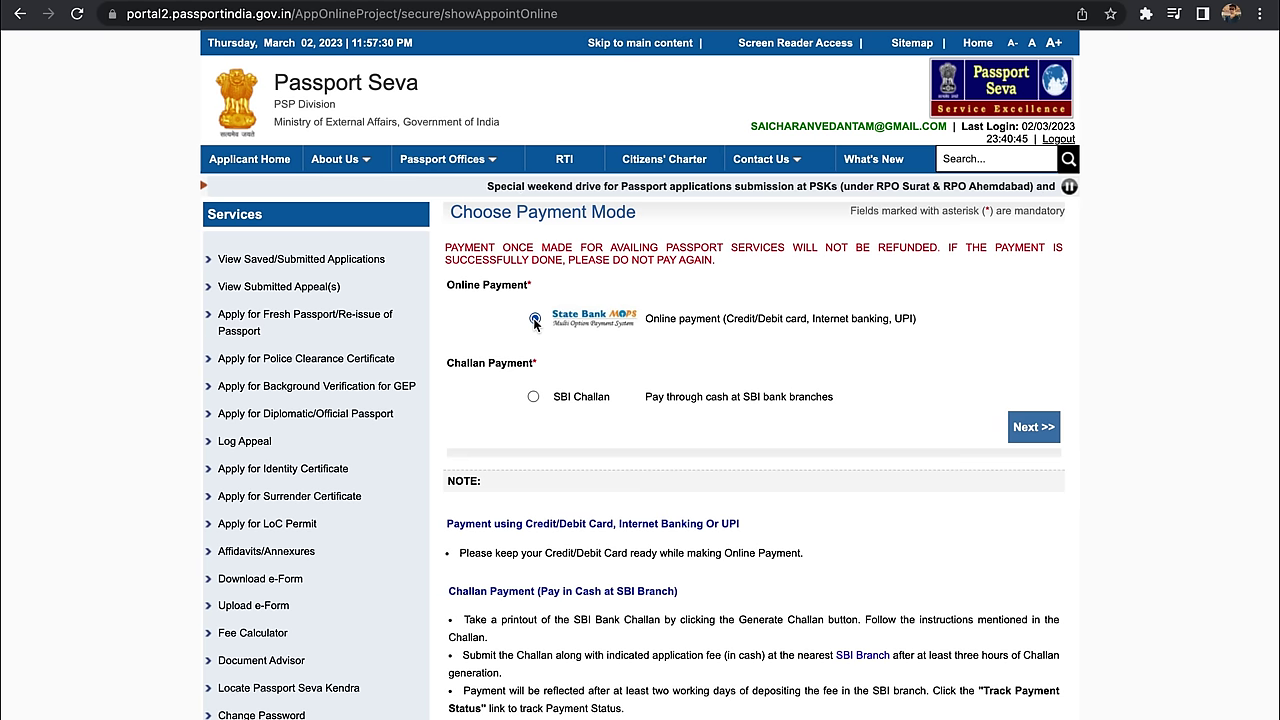
Step: Choose State Bank MOPS online payment and continue to scheduling
{"action": "left_click", "coordinate": [682, 319]}
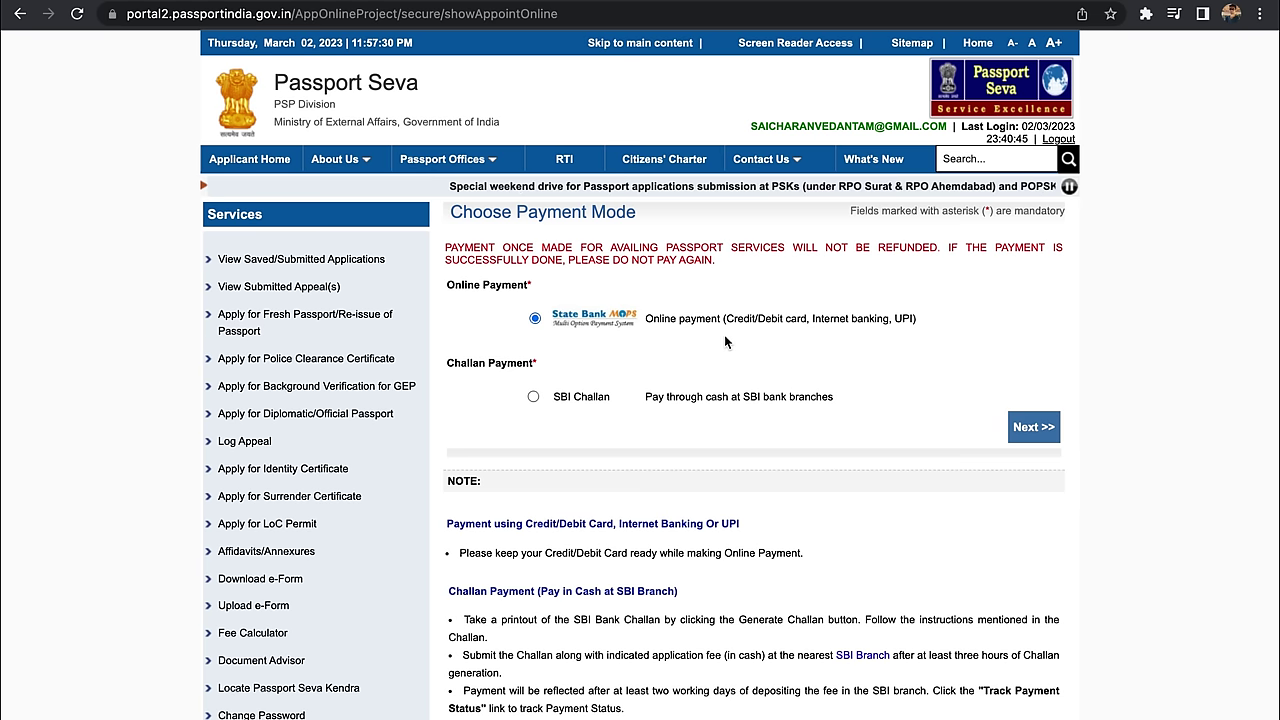
{"action": "left_click", "coordinate": [1016, 429]}
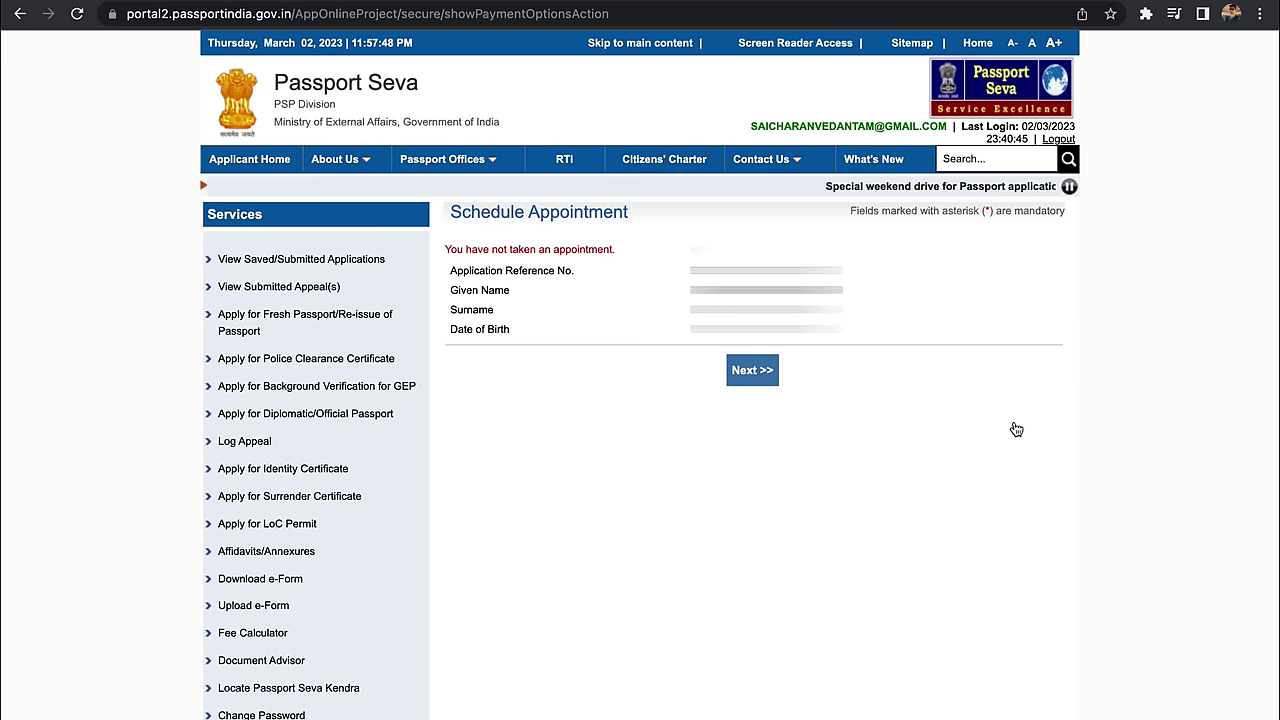
Step: Select POPSK Rajamundry as the appointment location, enter the captcha, and continue
{"action": "left_click", "coordinate": [752, 370]}
{"action": "left_click", "coordinate": [672, 316]}
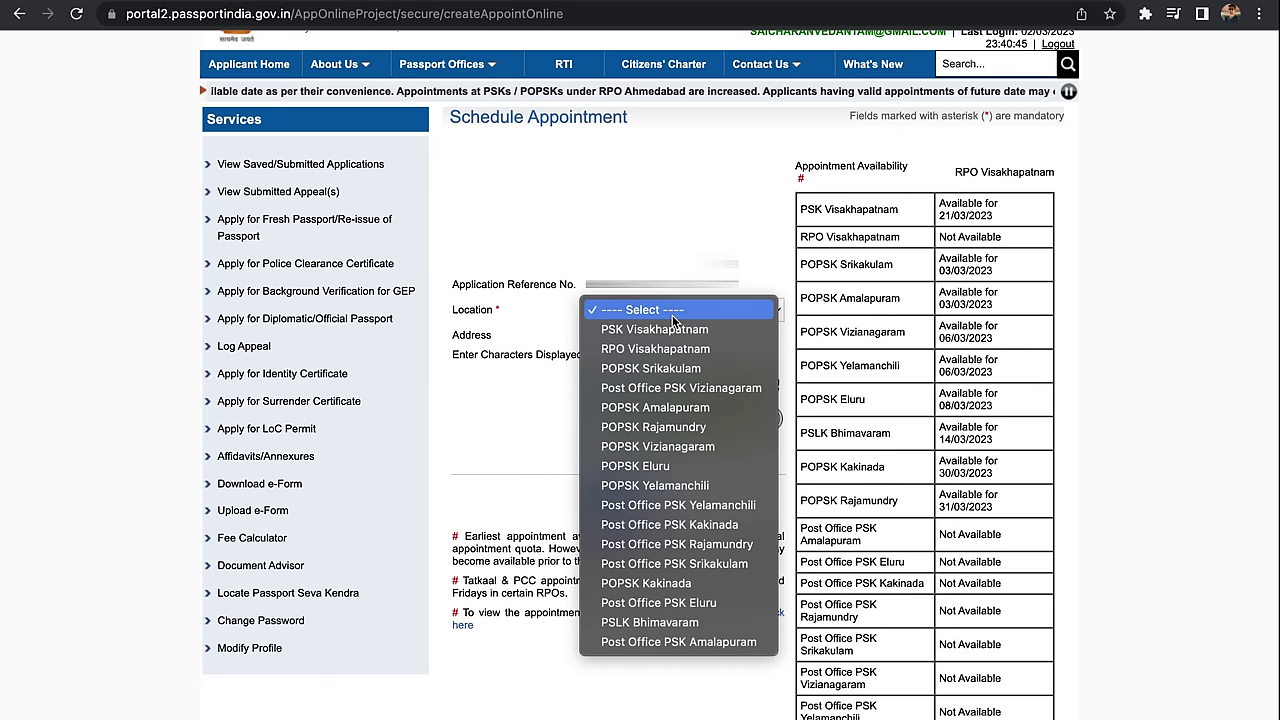
{"action": "left_click", "coordinate": [672, 430]}
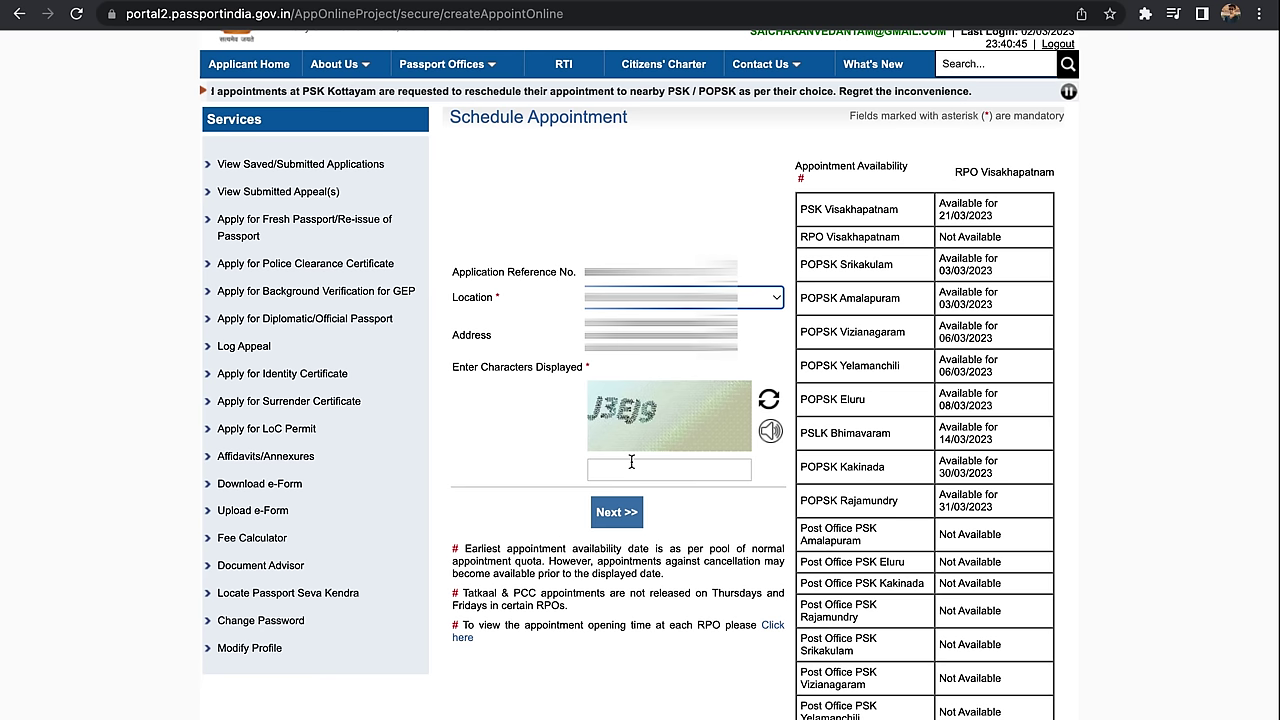
{"action": "left_click", "coordinate": [631, 461]}
{"action": "type", "text": "J3EJ9"}
{"action": "left_click", "coordinate": [625, 514]}
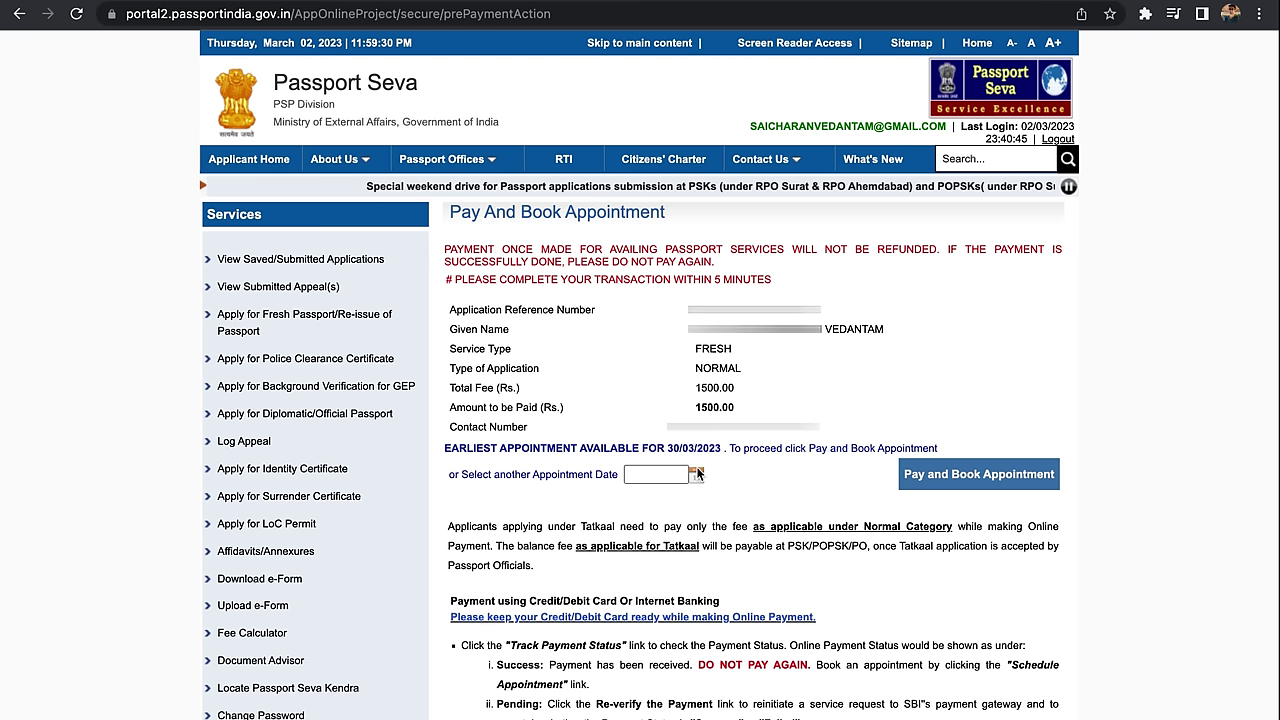
Step: Choose 10/04/2023 from the calendar as the appointment date instead of 30/03/2023
{"action": "left_click", "coordinate": [697, 474]}
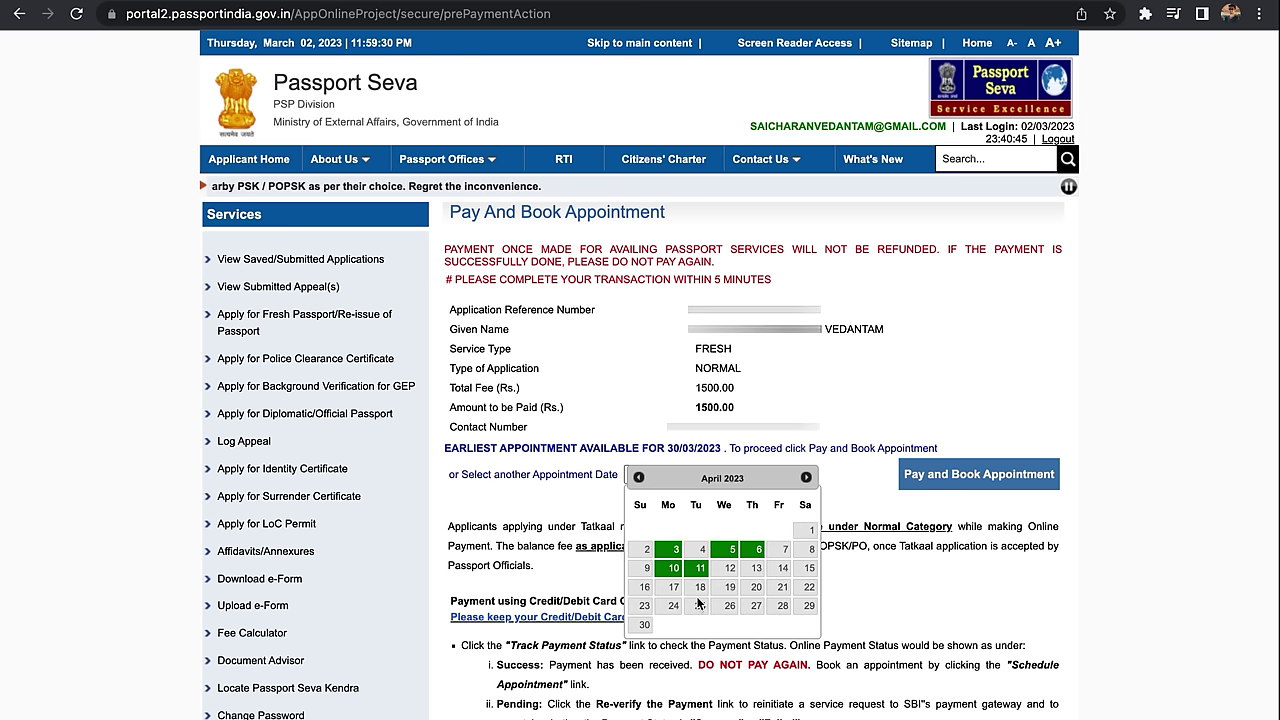
{"action": "left_click", "coordinate": [672, 568]}
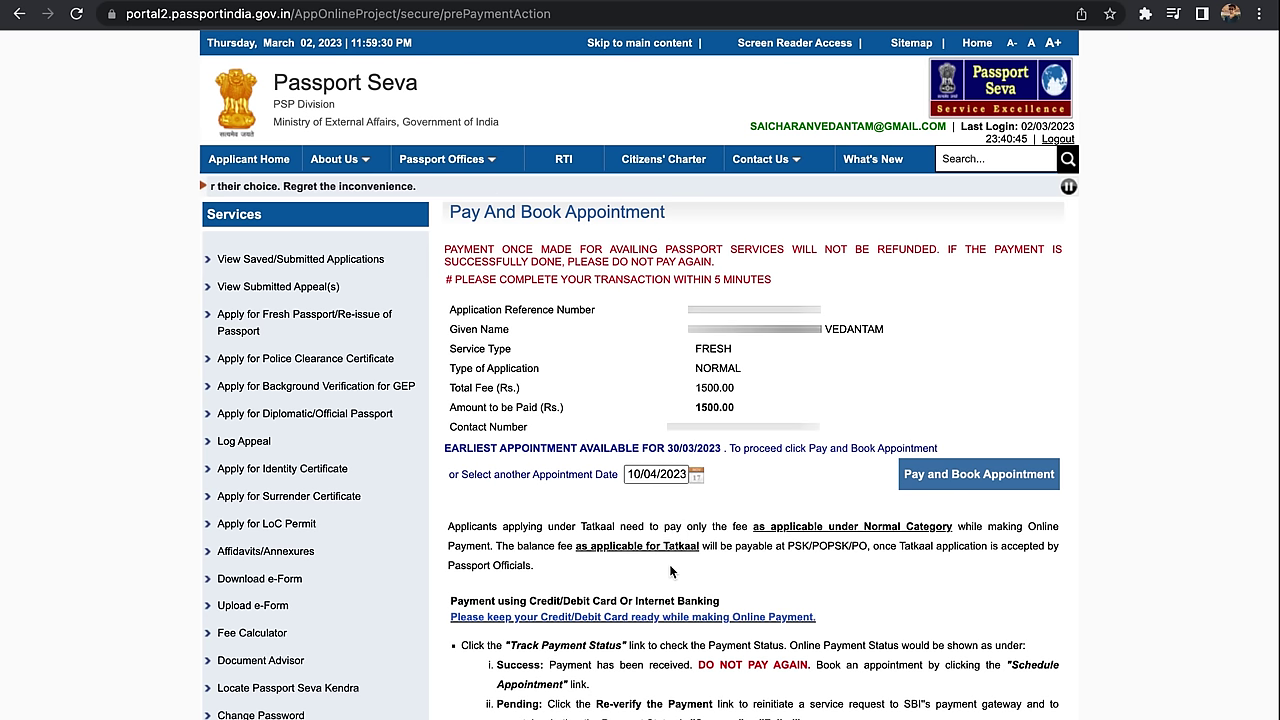